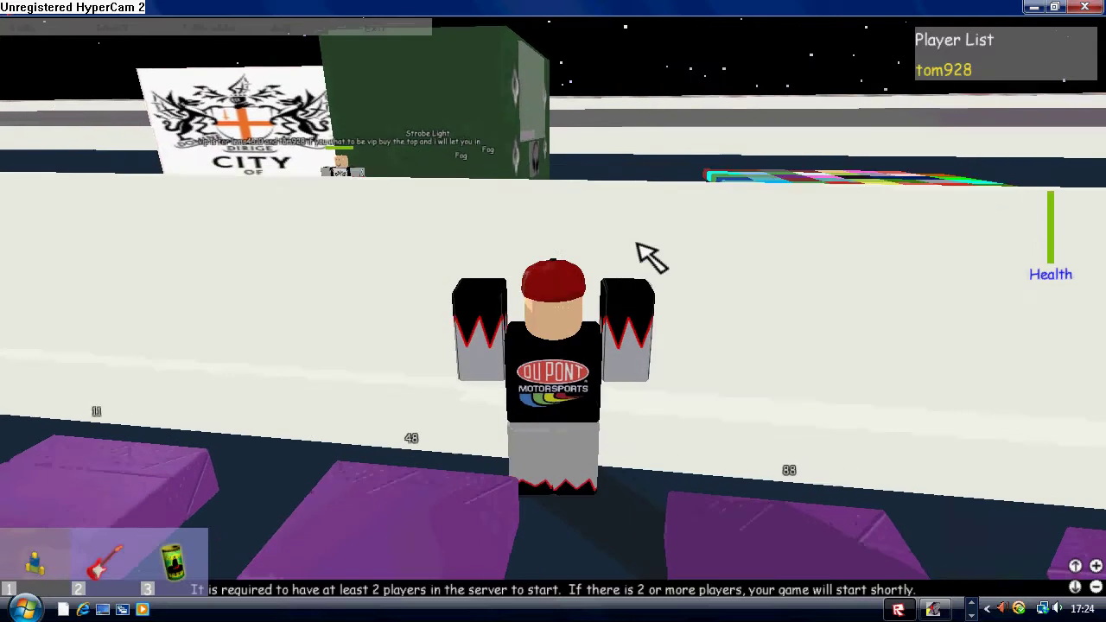
# Move the character over to the smiling figure beside the City of London sign and turn the view to face both.
pyautogui.press('space')
pyautogui.press('a')
pyautogui.moveTo(644, 250); pyautogui.dragTo(628, 241, button='right')
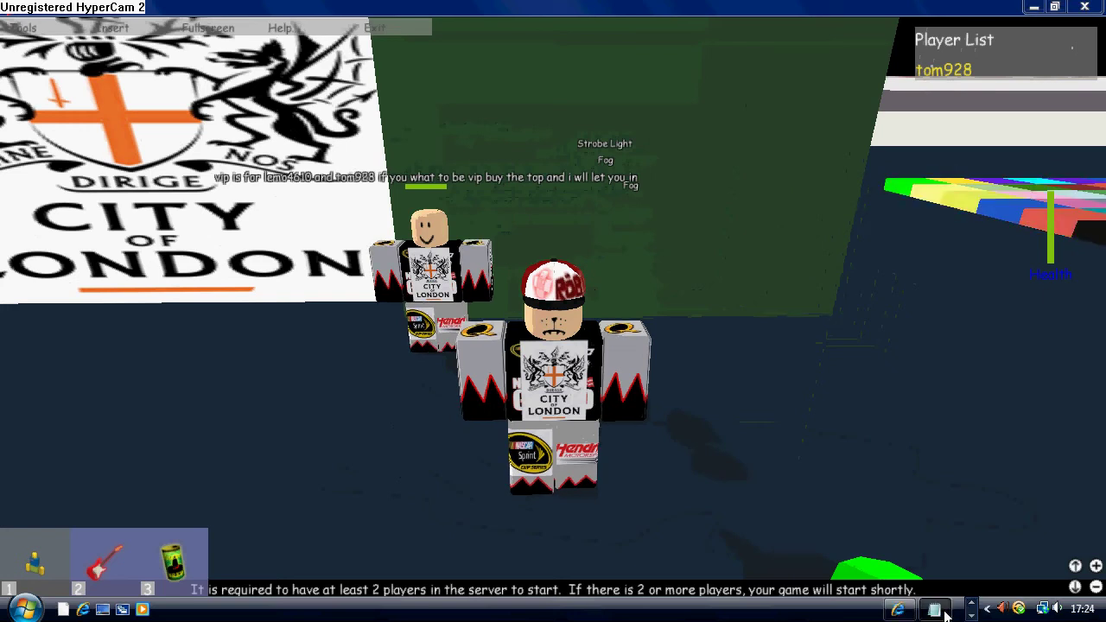
# Switch to Notepad, write the note "SEE LIKE THAT O" and erase it.
pyautogui.click(933, 609)
pyautogui.write('SEE')
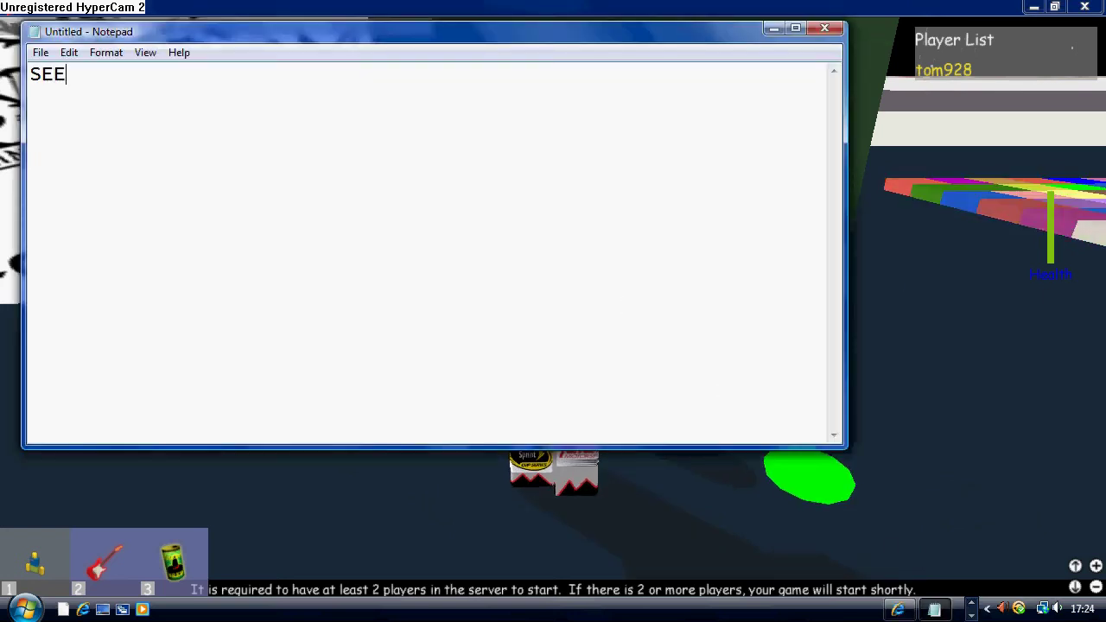
pyautogui.write(' LIKE THAT O')
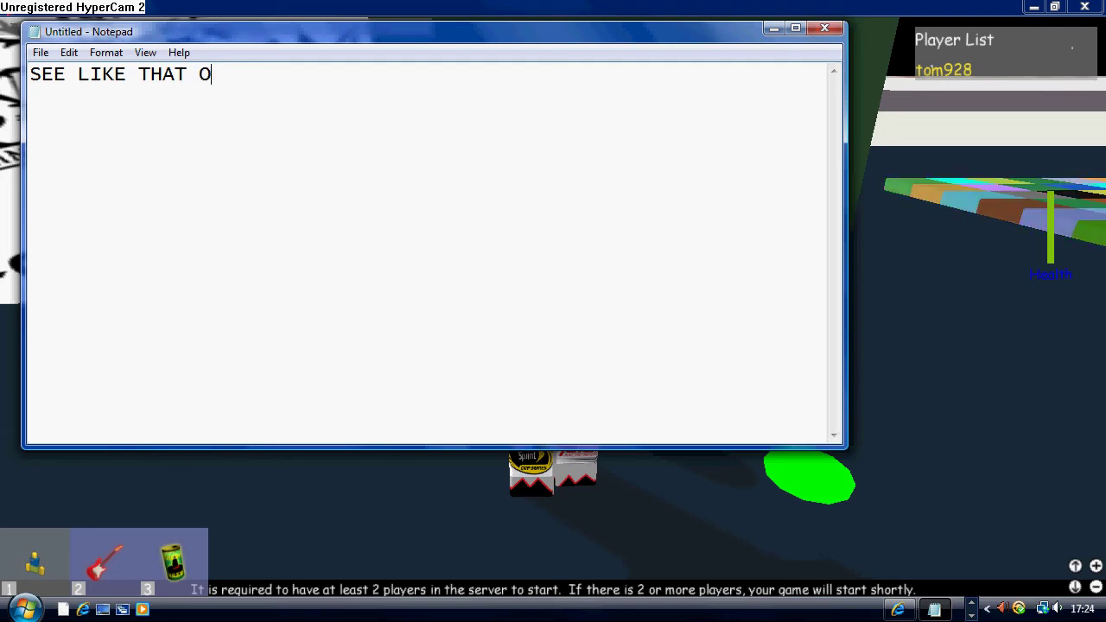
pyautogui.press('BackSpace')
pyautogui.press('BackSpace')
pyautogui.press('BackSpace')
pyautogui.press('BackSpace')
pyautogui.press('BackSpace')
pyautogui.press('BackSpace')
pyautogui.press('BackSpace')
pyautogui.press('BackSpace')
pyautogui.press('BackSpace')
pyautogui.press('BackSpace')
pyautogui.press('BackSpace')
pyautogui.press('BackSpace')
pyautogui.press('BackSpace')
pyautogui.press('BackSpace')
pyautogui.press('BackSpace')
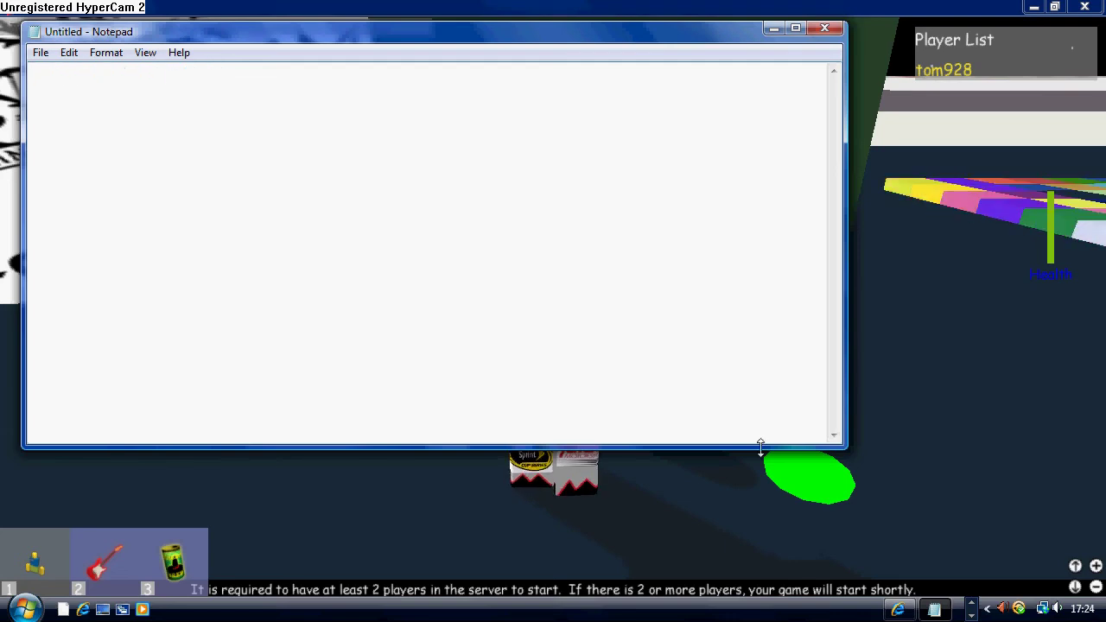
# Return to the Roblox place, show the insert toolbox and leave fullscreen mode.
pyautogui.click(897, 609)
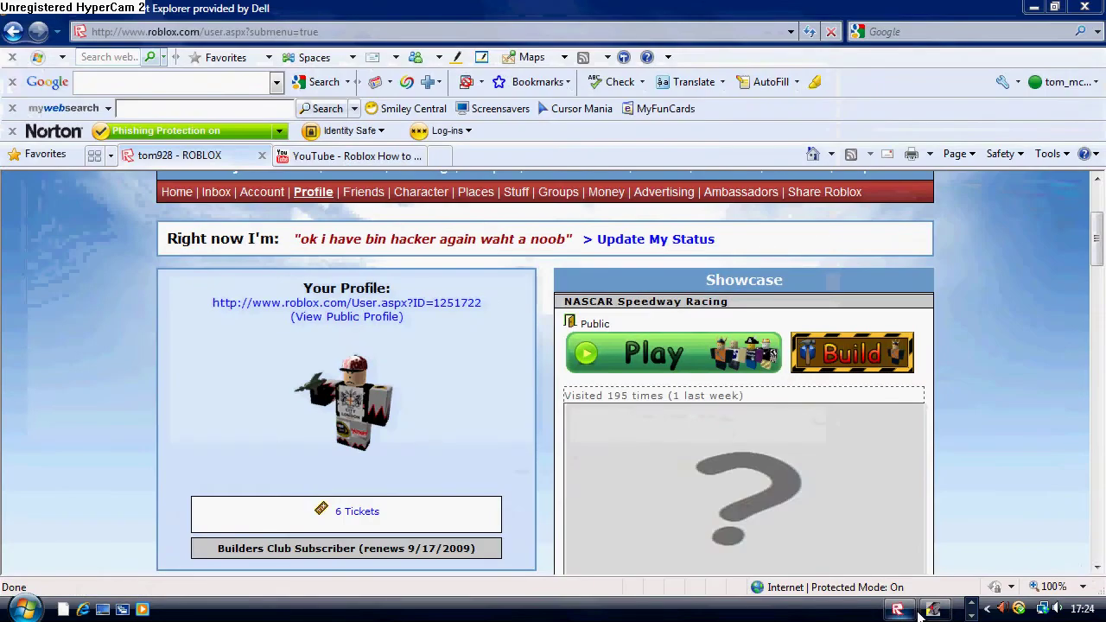
pyautogui.click(922, 609)
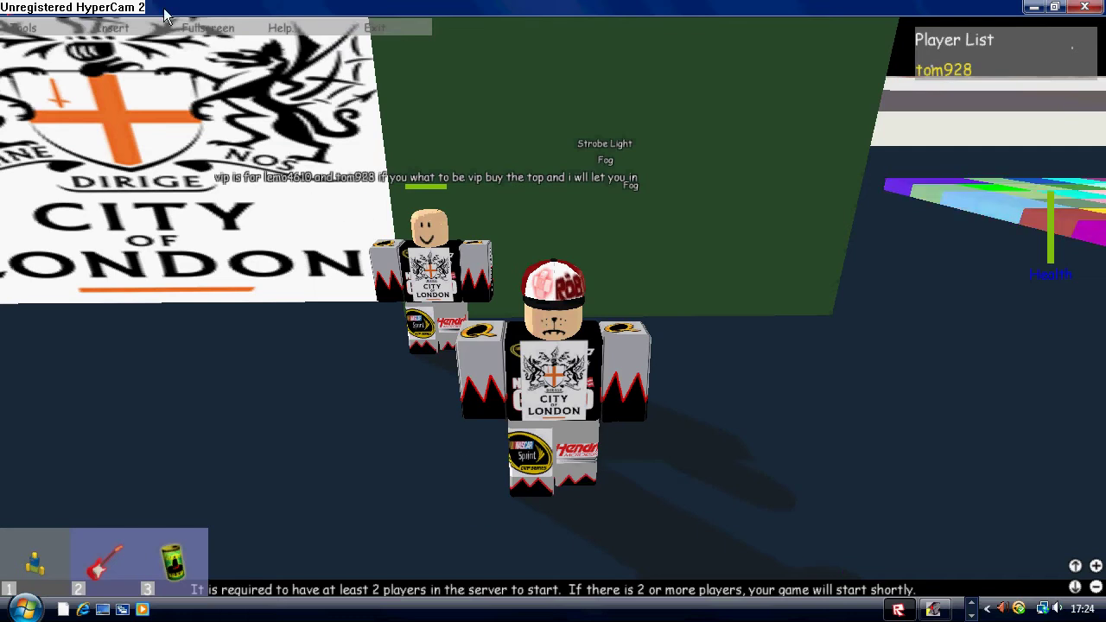
pyautogui.click(113, 28)
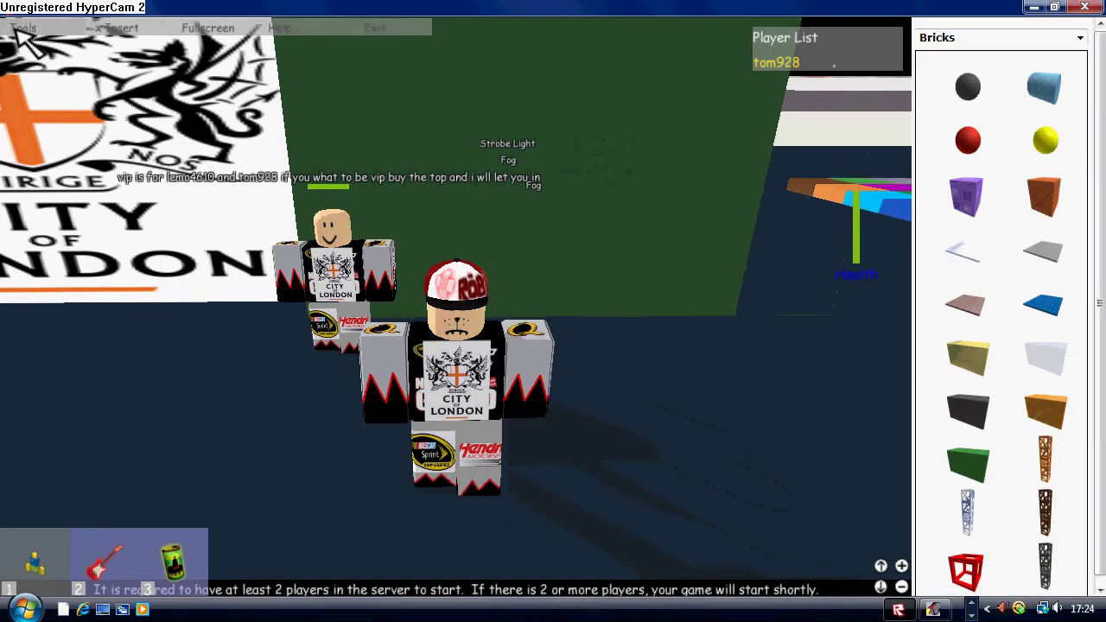
pyautogui.click(207, 28)
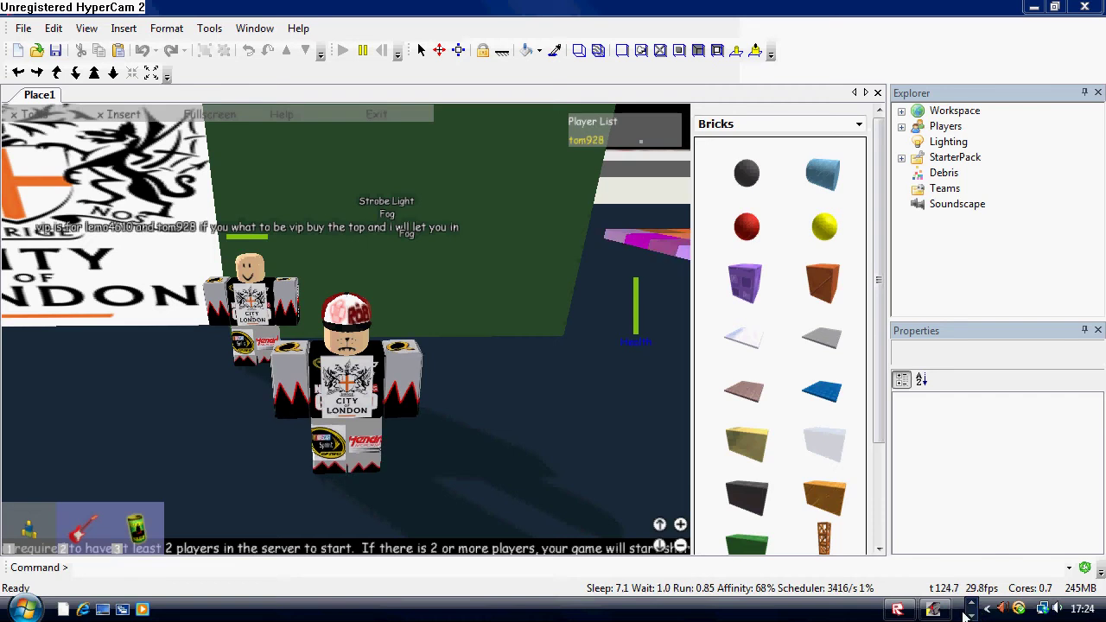
# Switch to Notepad, write the note "GO TO FREE MDOELS" and erase it.
pyautogui.click(933, 610)
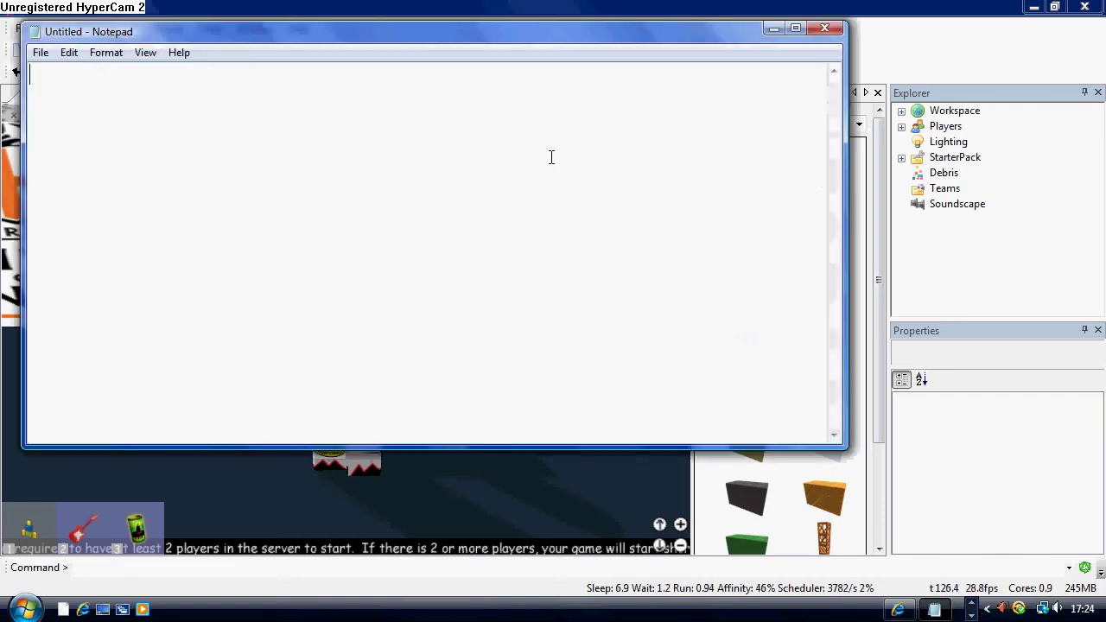
pyautogui.write('GO TO FREE MDOELS')
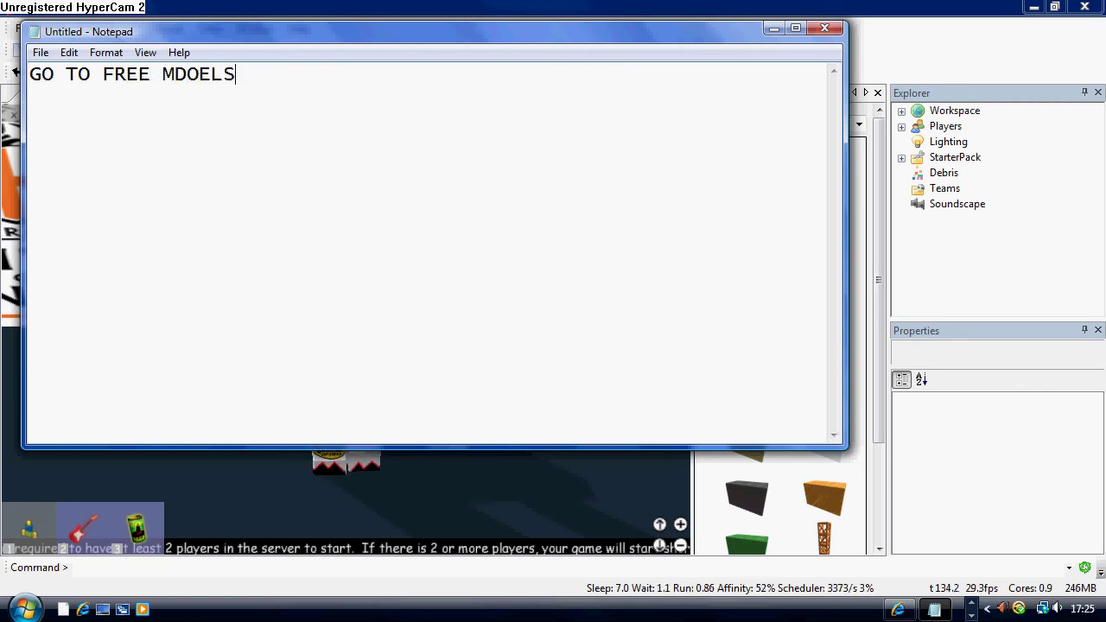
pyautogui.press('BackSpace')
pyautogui.press('BackSpace')
pyautogui.press('BackSpace')
pyautogui.press('BackSpace')
pyautogui.press('BackSpace')
pyautogui.press('BackSpace')
pyautogui.press('BackSpace')
pyautogui.press('BackSpace')
pyautogui.press('BackSpace')
pyautogui.press('BackSpace')
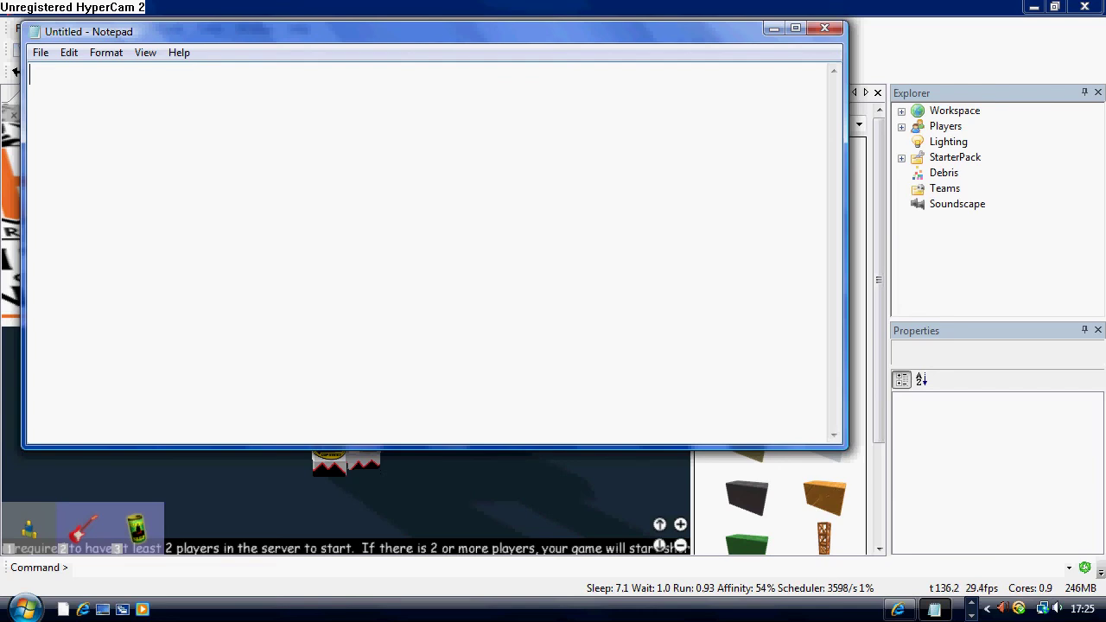
# Rewrite the note as "GO TO FREE MO" and clear it.
pyautogui.write('GO TO FREE MO')
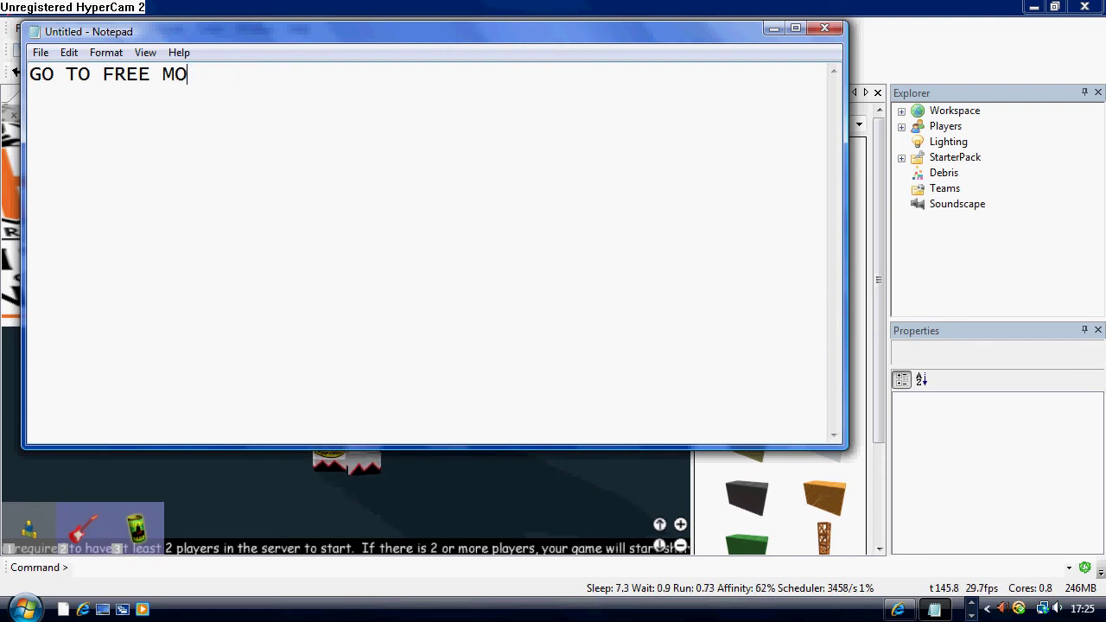
pyautogui.press('BackSpace')
pyautogui.press('BackSpace')
pyautogui.press('BackSpace')
pyautogui.press('BackSpace')
pyautogui.press('BackSpace')
pyautogui.press('BackSpace')
pyautogui.press('BackSpace')
pyautogui.press('BackSpace')
pyautogui.press('BackSpace')
pyautogui.press('BackSpace')
pyautogui.press('BackSpace')
pyautogui.press('BackSpace')
pyautogui.press('BackSpace')
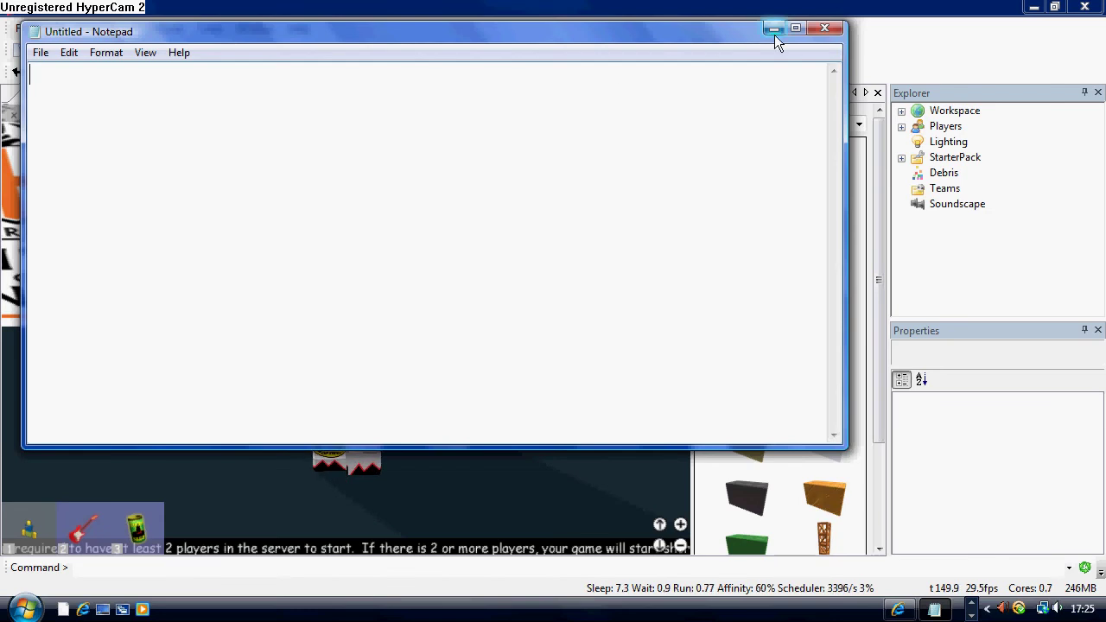
# Write the note "AND GET A NOO" and erase it.
pyautogui.write('AND')
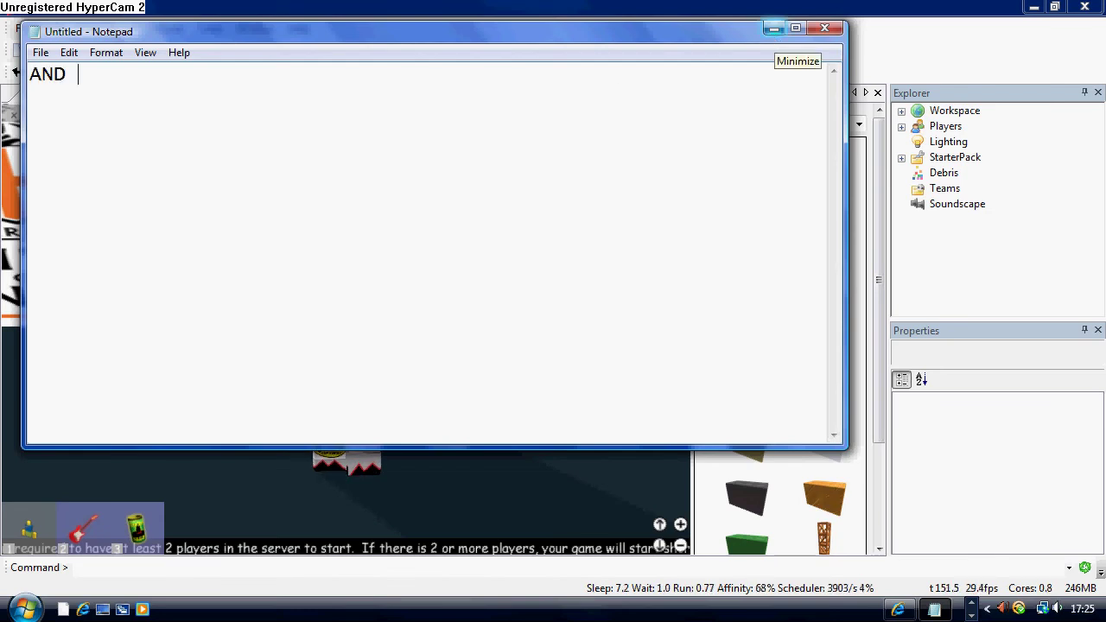
pyautogui.write(' GET A NOO')
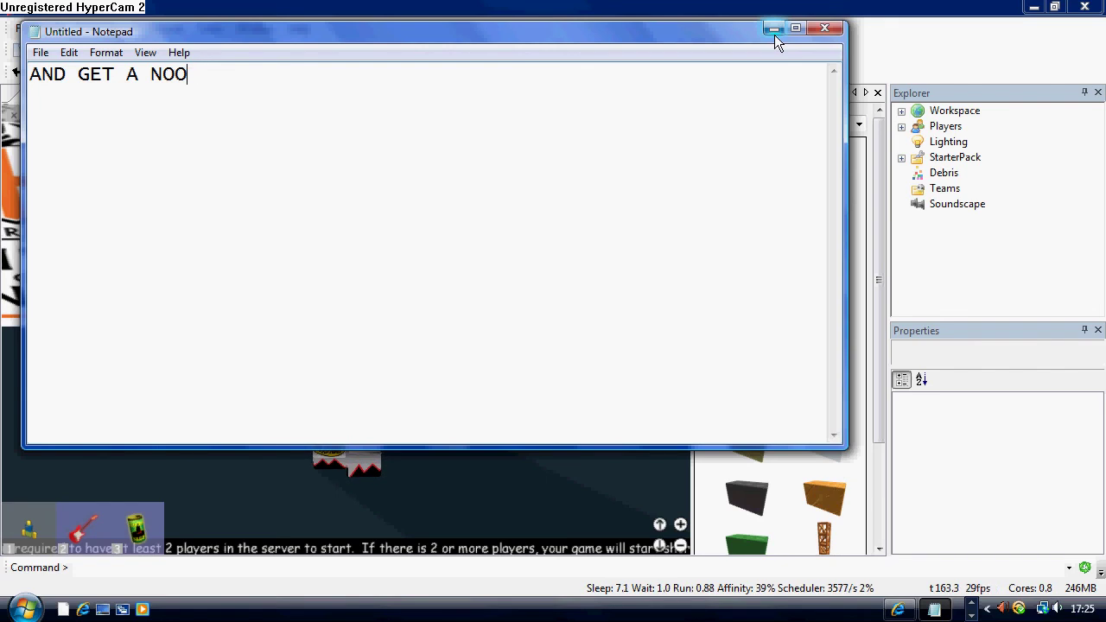
pyautogui.press('BackSpace')
pyautogui.press('BackSpace')
pyautogui.press('BackSpace')
pyautogui.press('BackSpace')
pyautogui.press('BackSpace')
pyautogui.press('BackSpace')
pyautogui.press('BackSpace')
pyautogui.press('BackSpace')
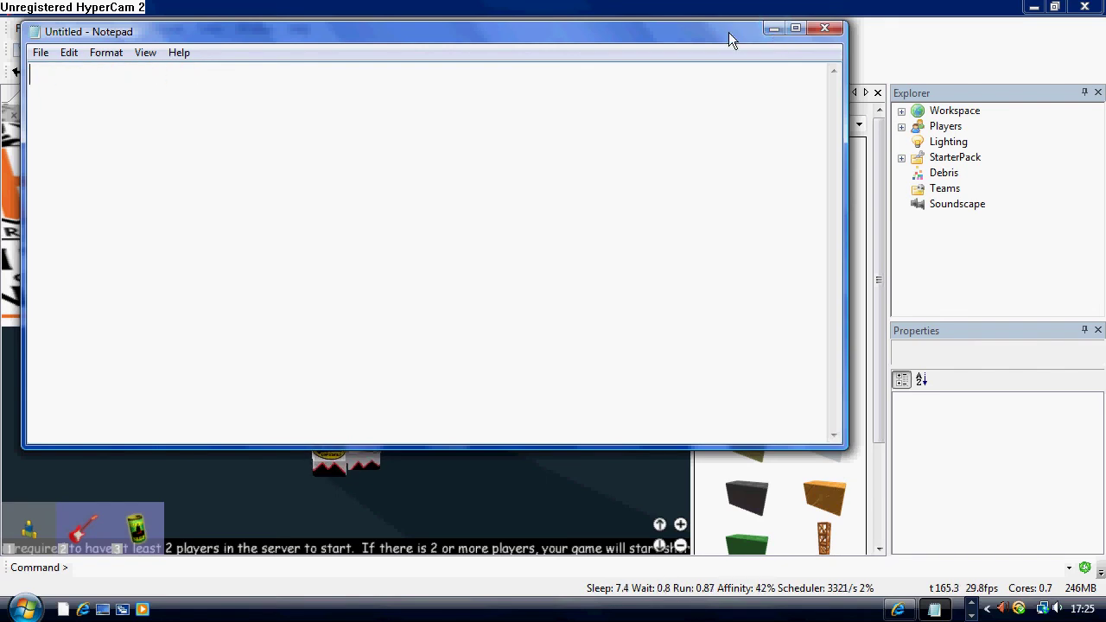
# Minimize Notepad and switch the Roblox toolbox category to Free Models.
pyautogui.click(774, 30)
pyautogui.click(857, 125)
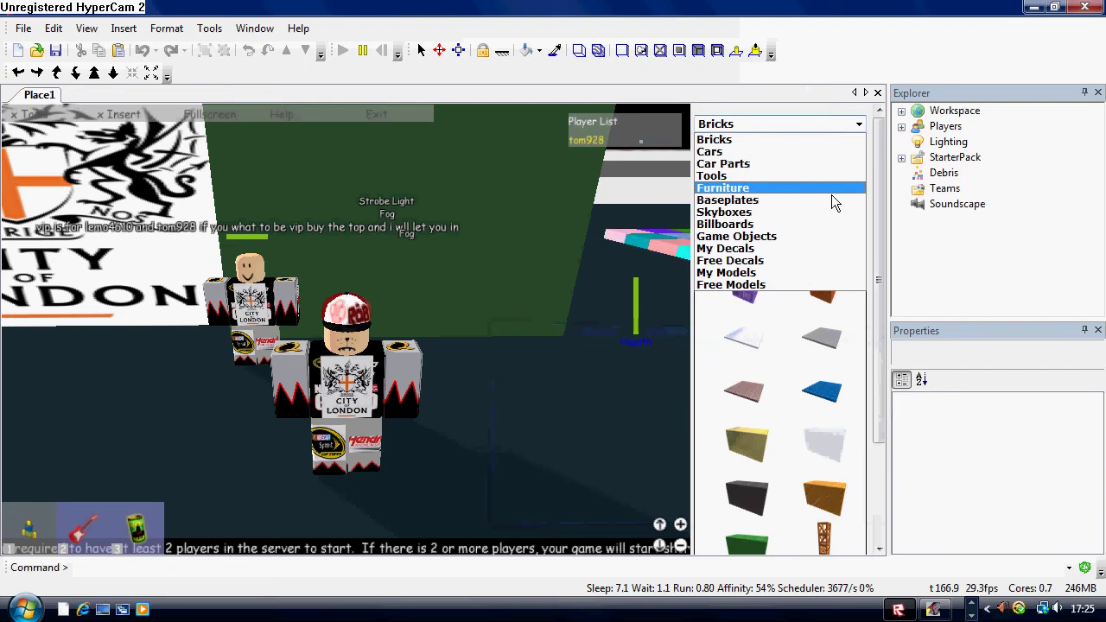
pyautogui.click(763, 285)
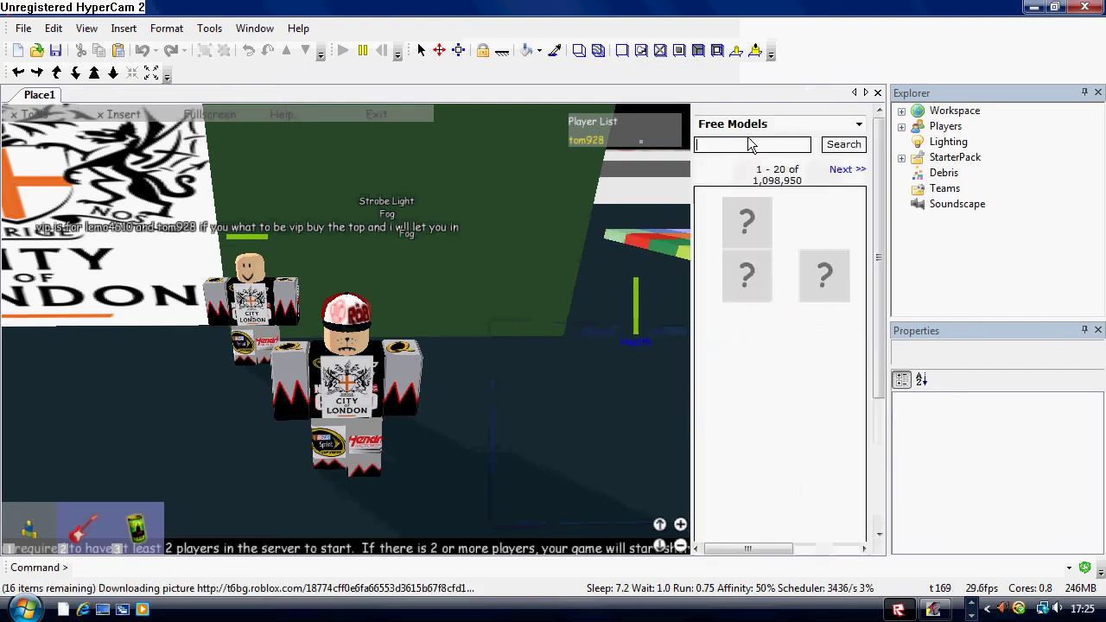
pyautogui.write('N')
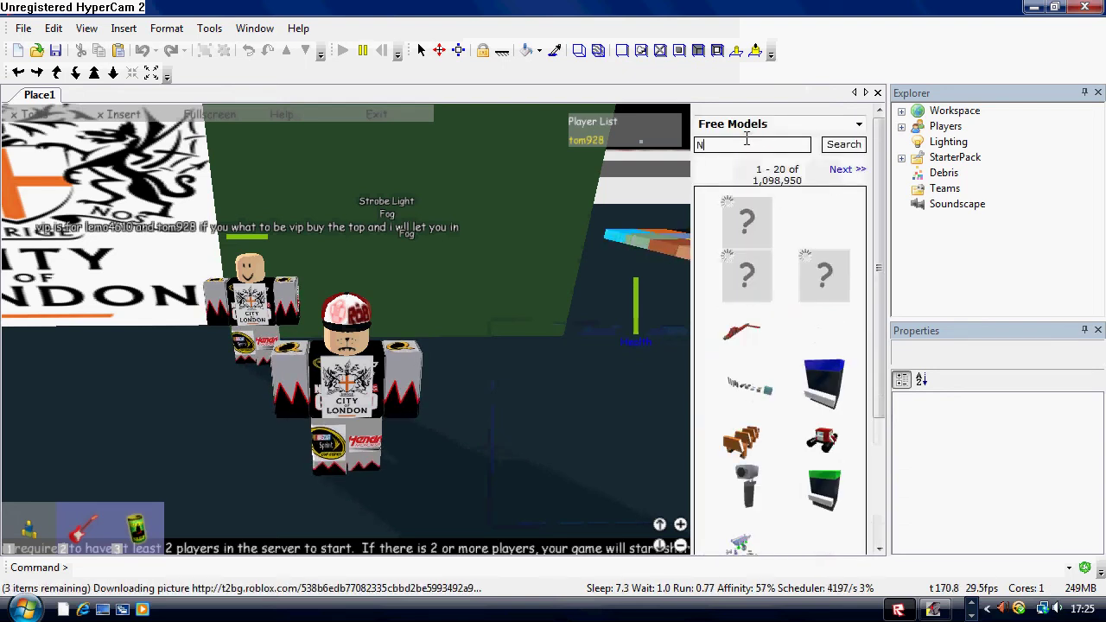
pyautogui.write('OOB')
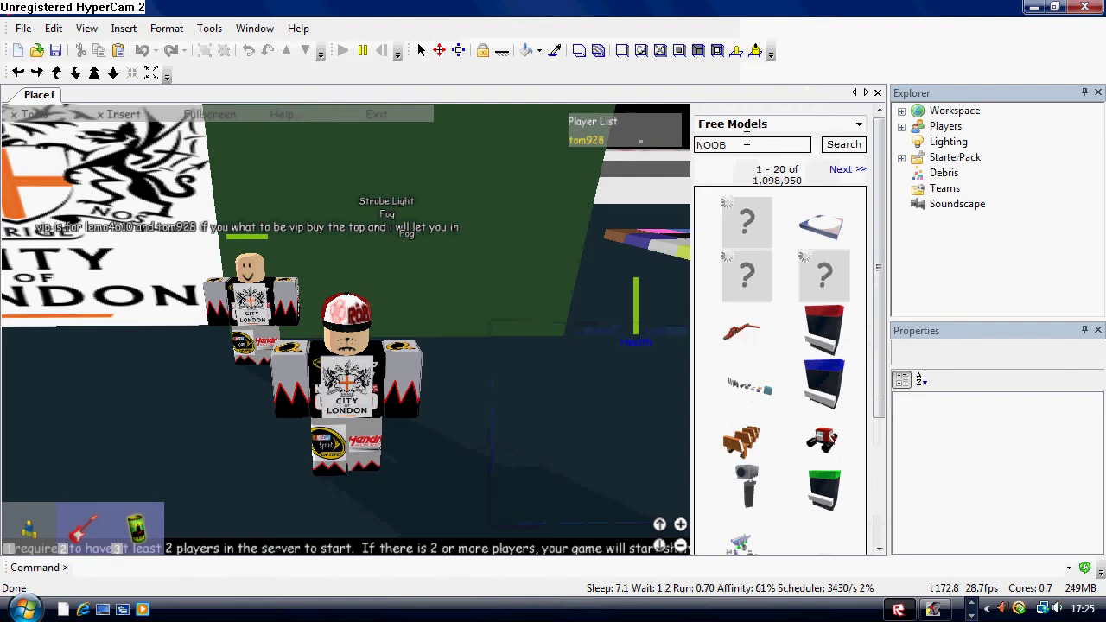
pyautogui.moveTo(878, 246); pyautogui.dragTo(864, 172)
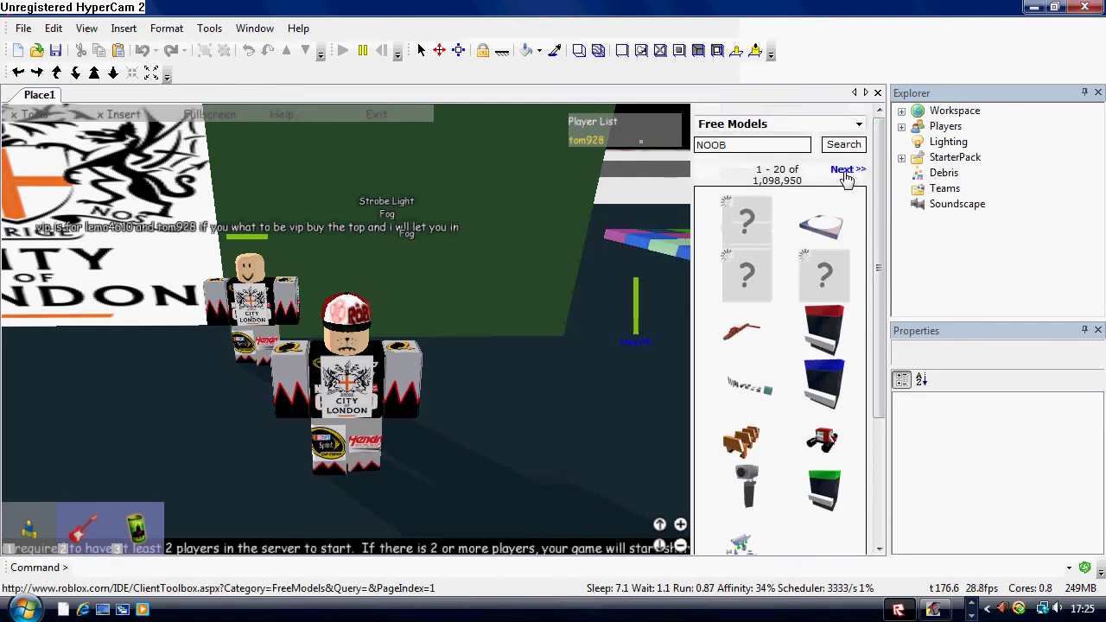
pyautogui.click(845, 170)
pyautogui.scroll(-3, 846, 316)
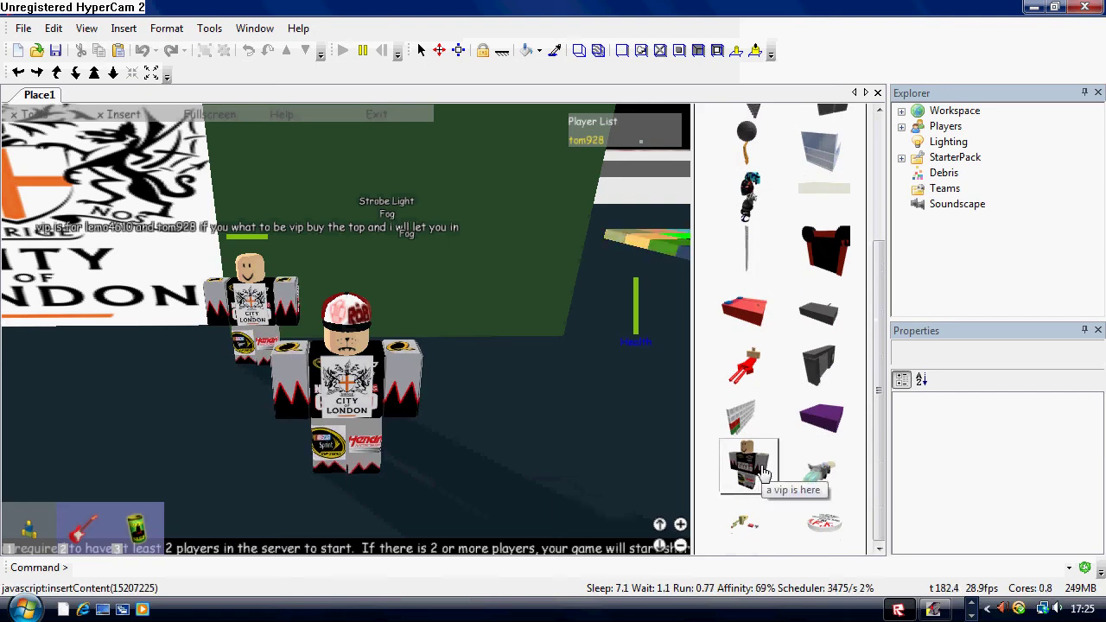
pyautogui.click(756, 488)
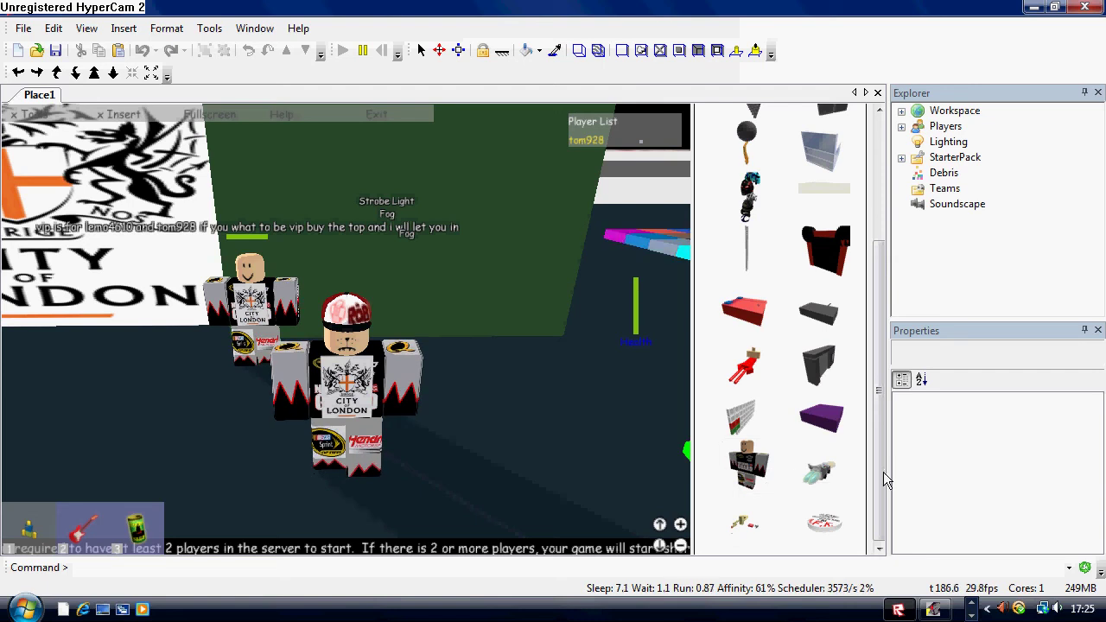
pyautogui.moveTo(883, 480); pyautogui.dragTo(880, 334)
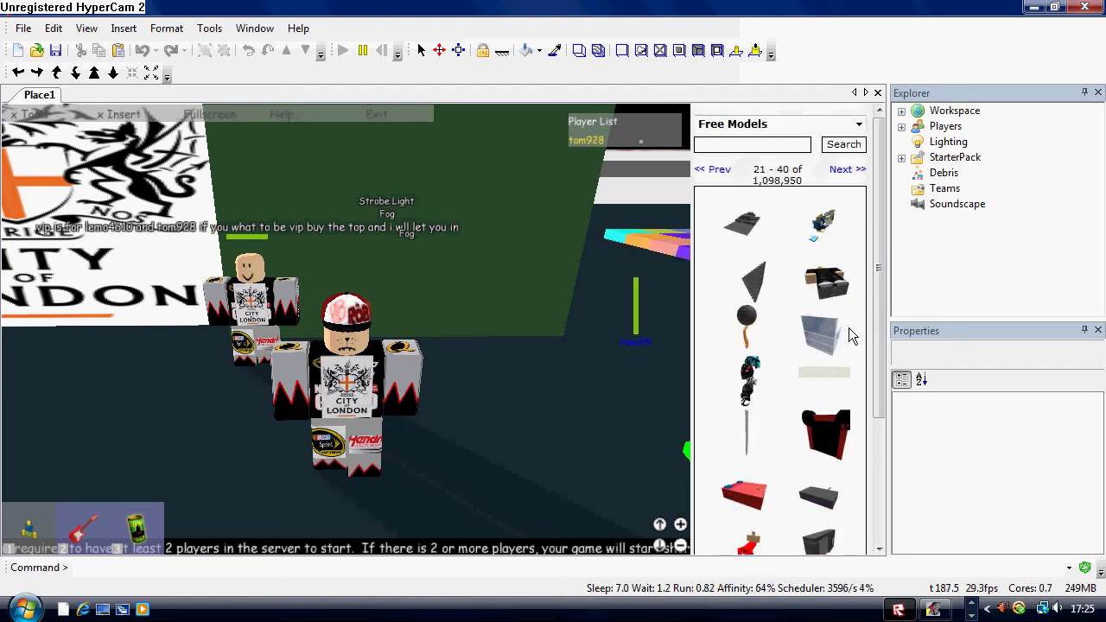
# Search the free models for "NOOB".
pyautogui.click(774, 145)
pyautogui.write('NOOB')
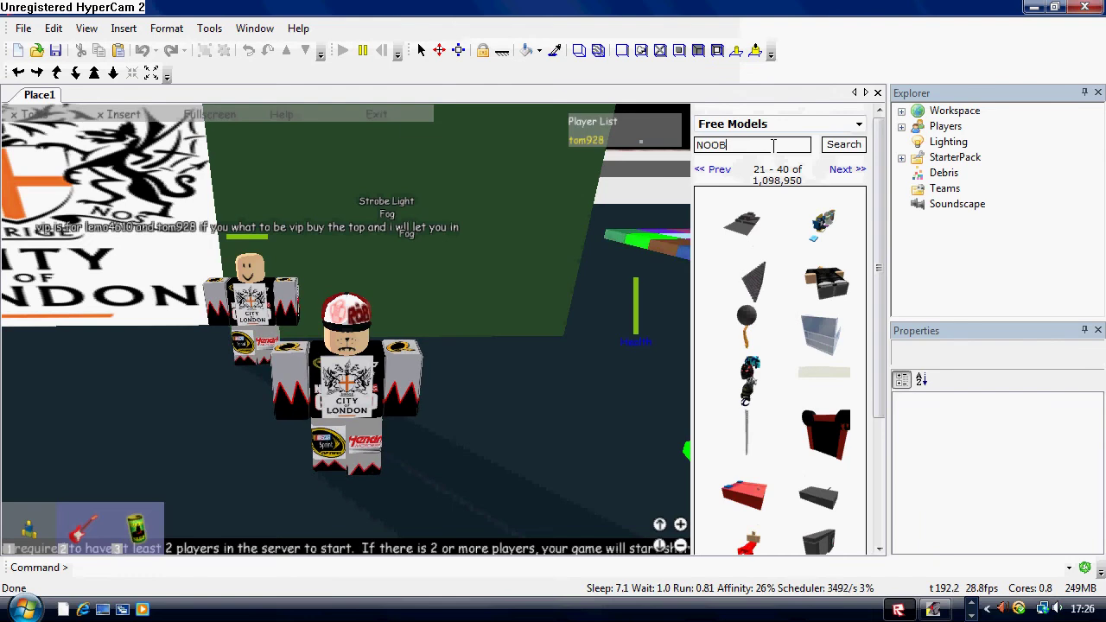
pyautogui.press('Return')
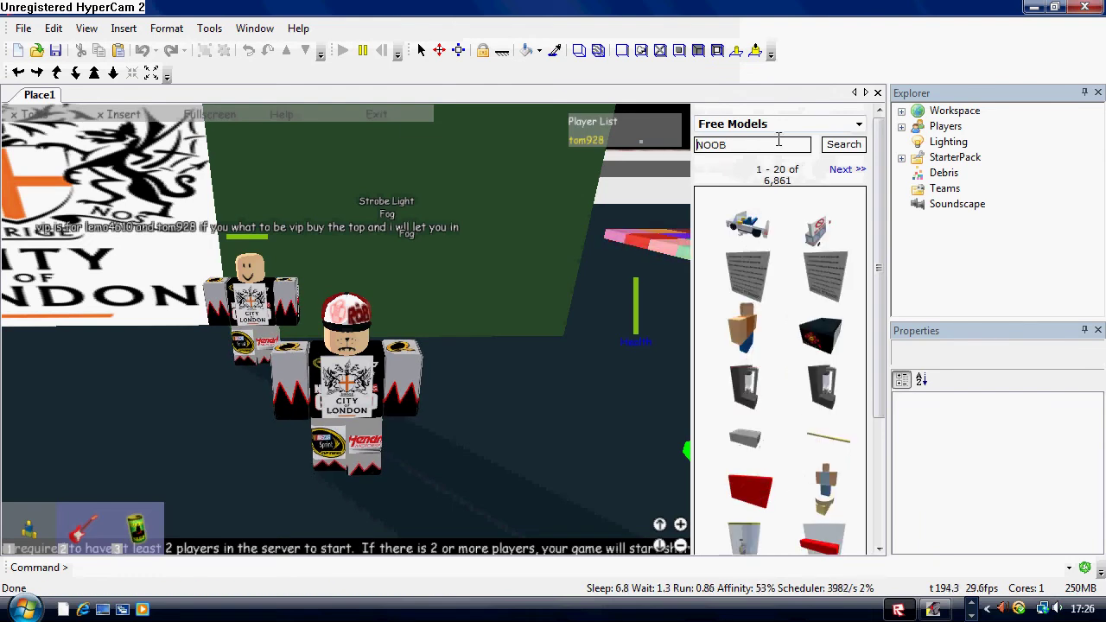
# Insert the yellow and blue noob figure from the results and delete it from above the green building.
pyautogui.moveTo(880, 248); pyautogui.dragTo(880, 390)
pyautogui.click(823, 418)
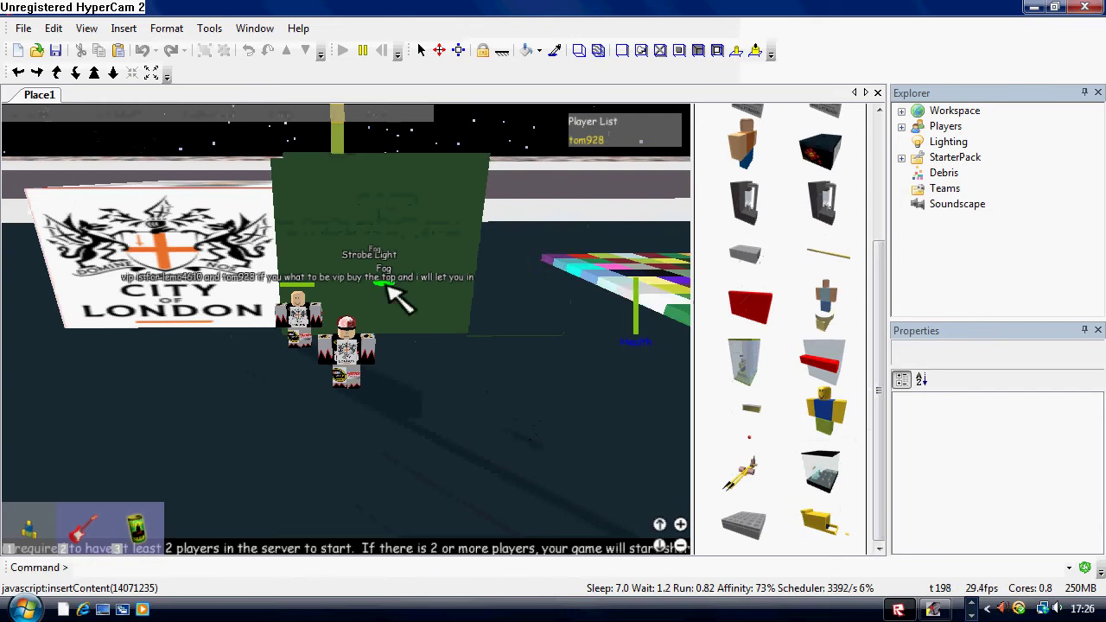
pyautogui.click(420, 51)
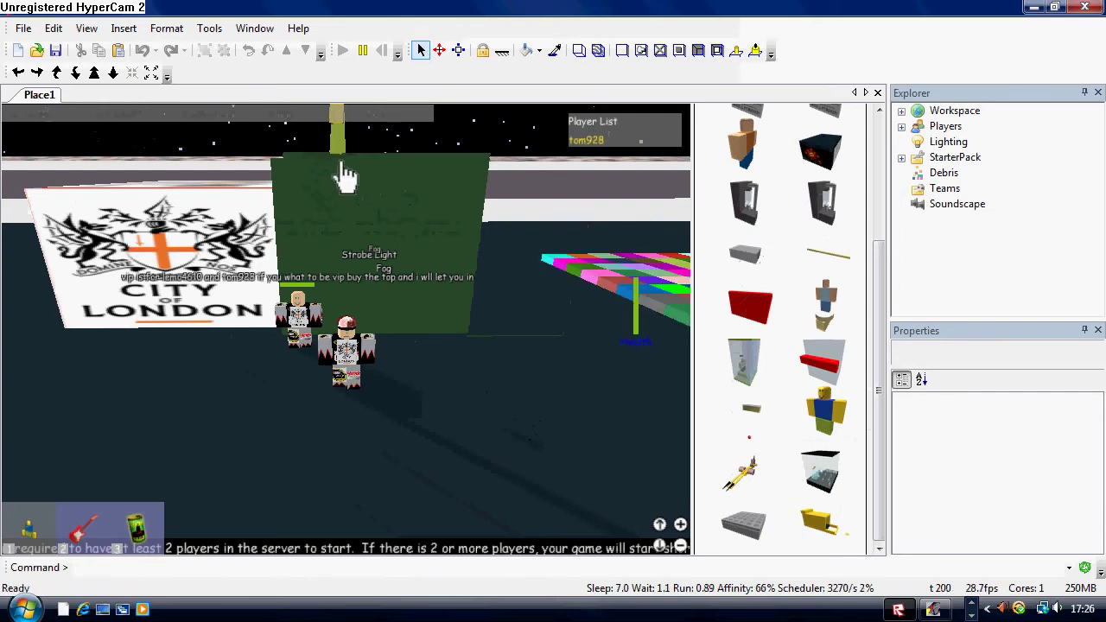
pyautogui.moveTo(338, 131); pyautogui.dragTo(599, 360)
pyautogui.press('Delete')
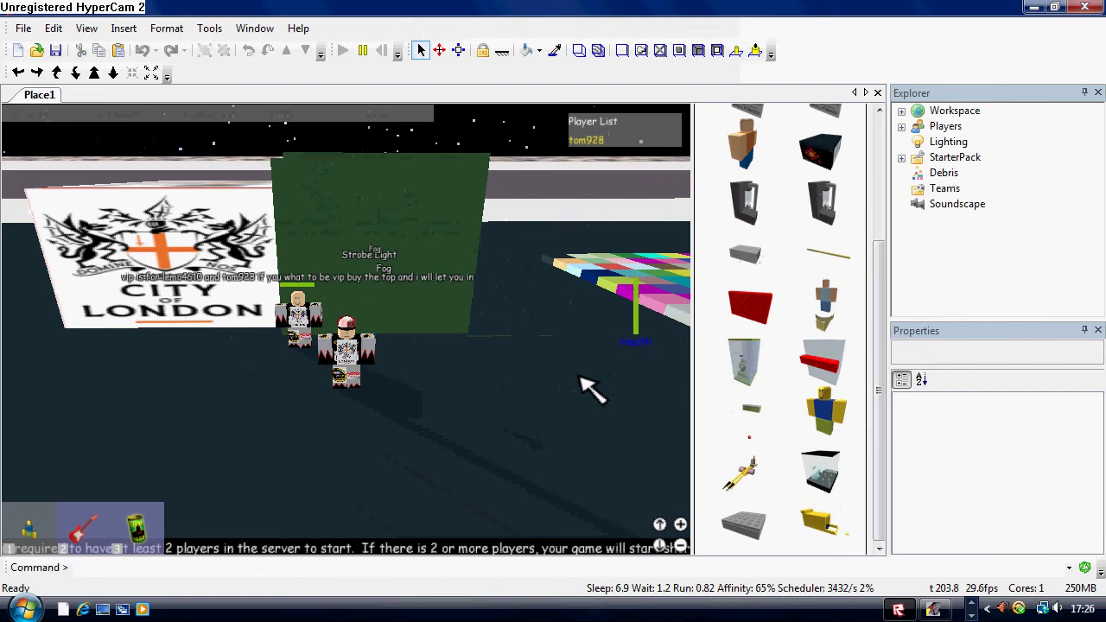
# Insert the yellow and blue noob figure on the open floor near the character, away from the green building.
pyautogui.moveTo(582, 382); pyautogui.dragTo(587, 383, button='right')
pyautogui.scroll(3, 383, 318)
pyautogui.scroll(-1, 377, 294)
pyautogui.scroll(3, 276, 298)
pyautogui.moveTo(375, 289); pyautogui.dragTo(286, 306, button='right')
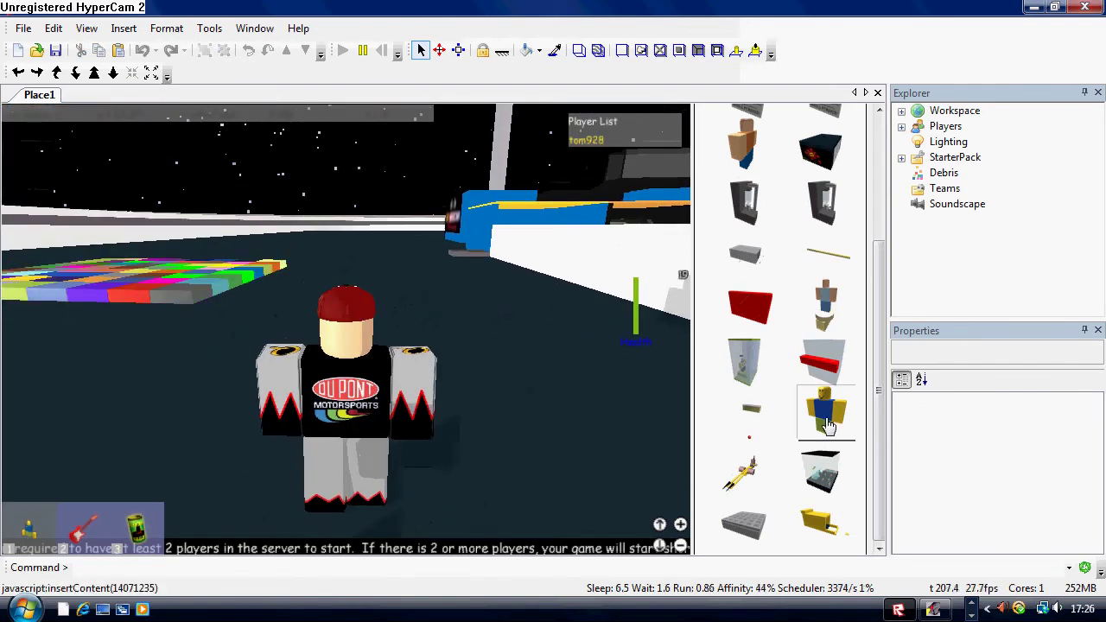
pyautogui.click(825, 410)
pyautogui.moveTo(329, 333); pyautogui.dragTo(338, 319, button='right')
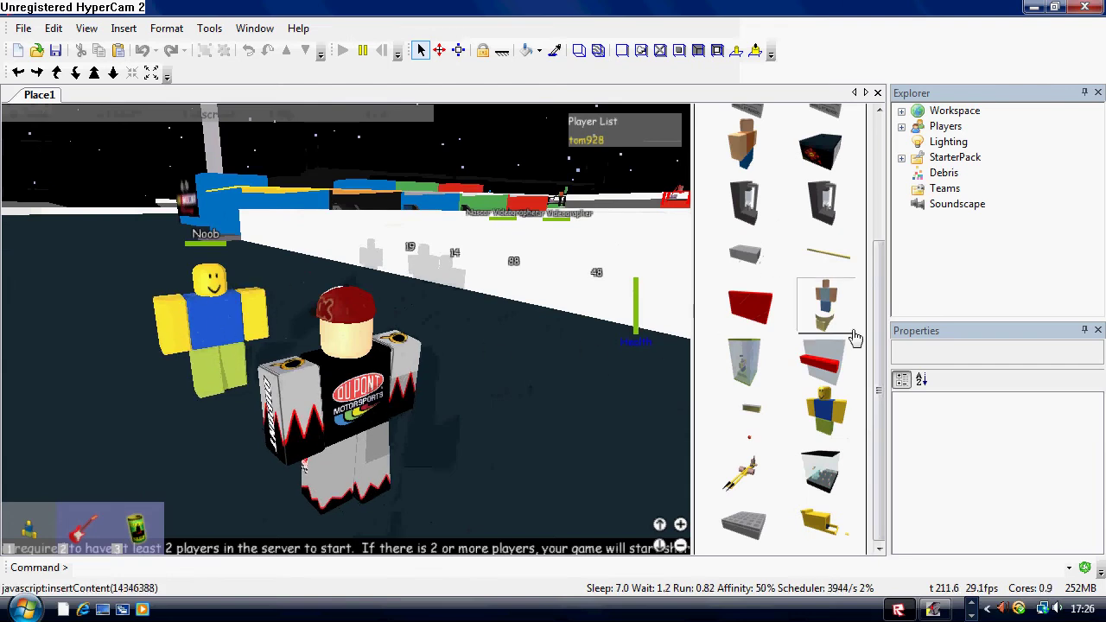
# Expand the Workspace in the Explorer, select the inserted Noob model and locate its entry in the tree.
pyautogui.moveTo(878, 335); pyautogui.dragTo(932, 131)
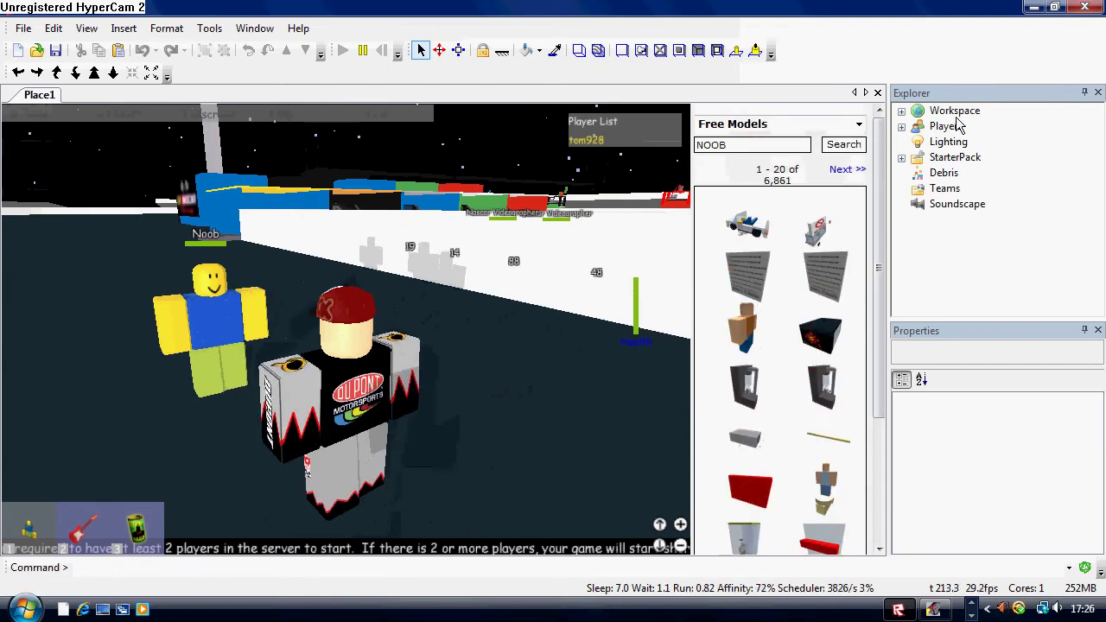
pyautogui.click(954, 112)
pyautogui.doubleClick(953, 113)
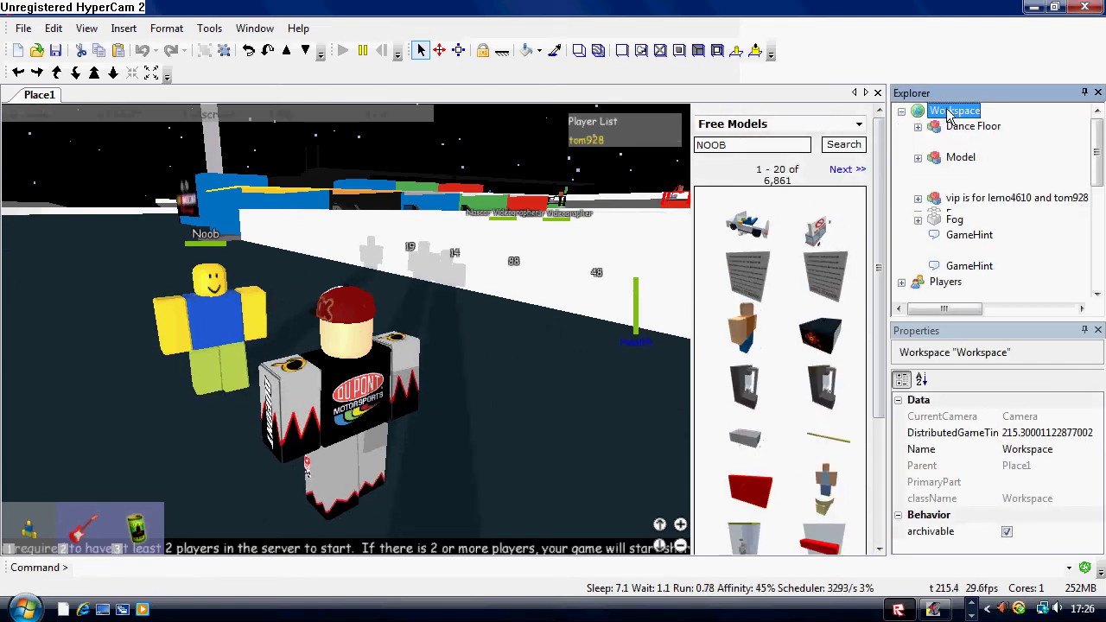
pyautogui.click(186, 309)
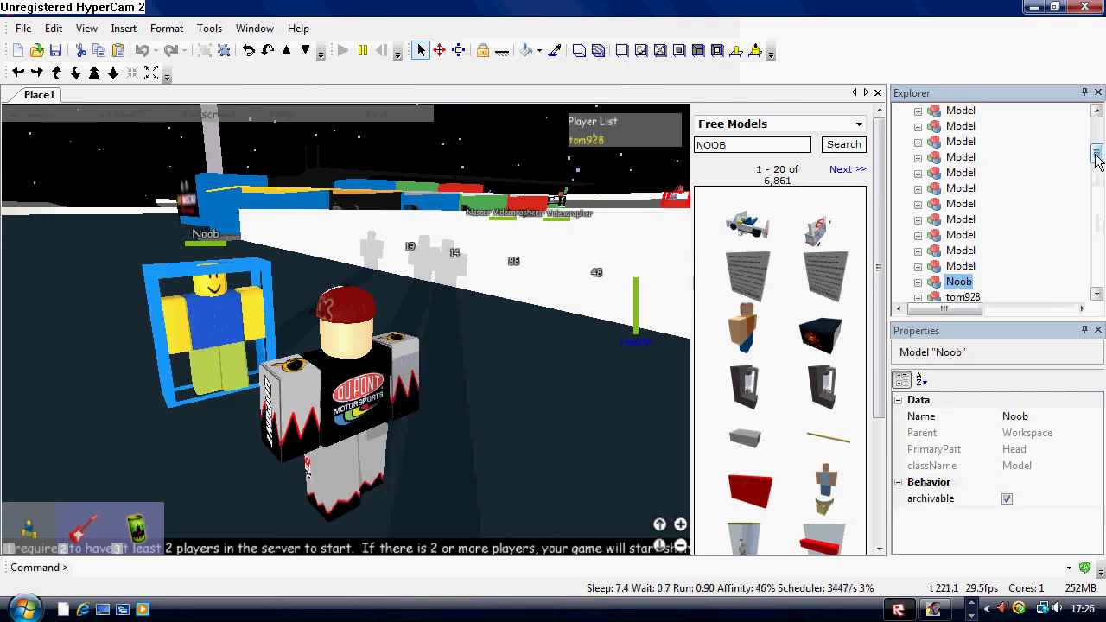
pyautogui.moveTo(1095, 154); pyautogui.dragTo(1095, 164)
pyautogui.click(961, 201)
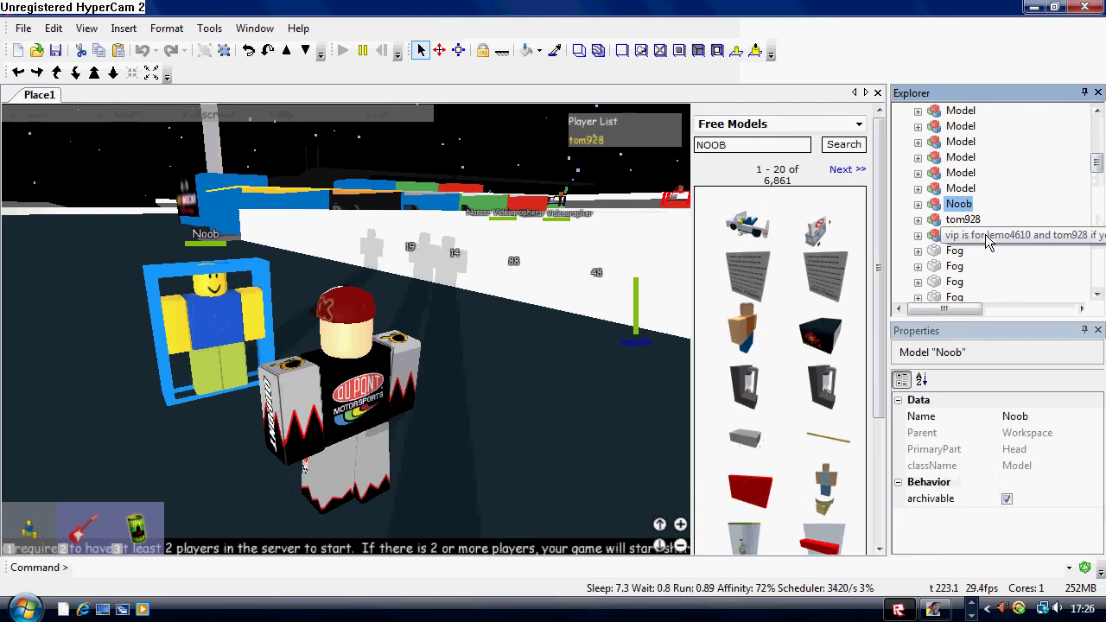
# Expand the inserted Noob model in the Explorer and rename it to the player's username in capital letters.
pyautogui.doubleClick(964, 206)
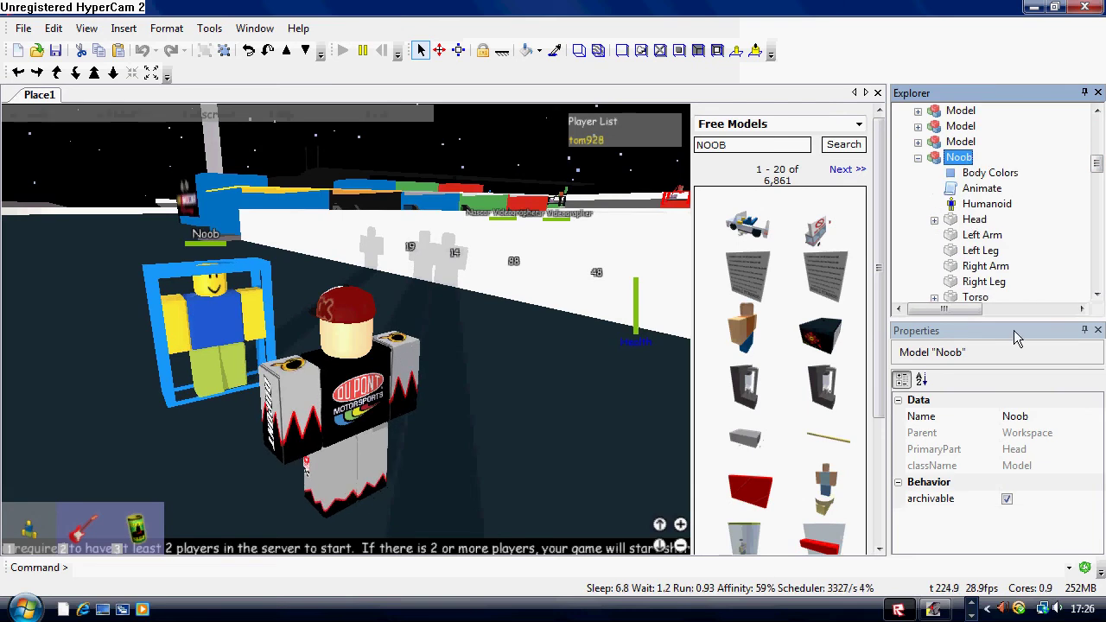
pyautogui.click(1028, 416)
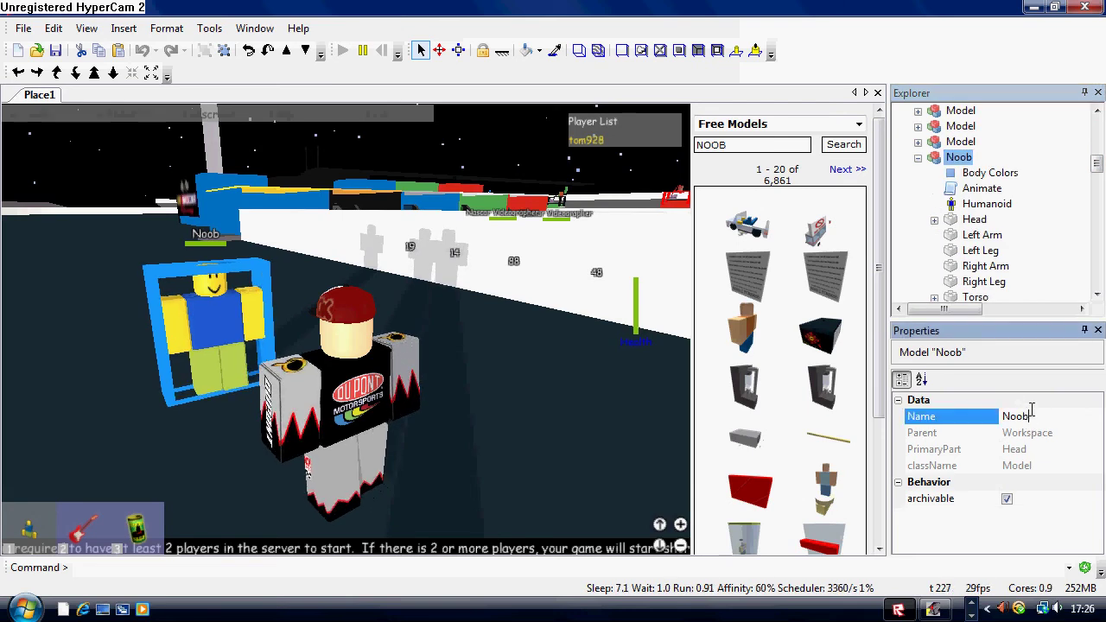
pyautogui.press('BackSpace')
pyautogui.write('TOM928')
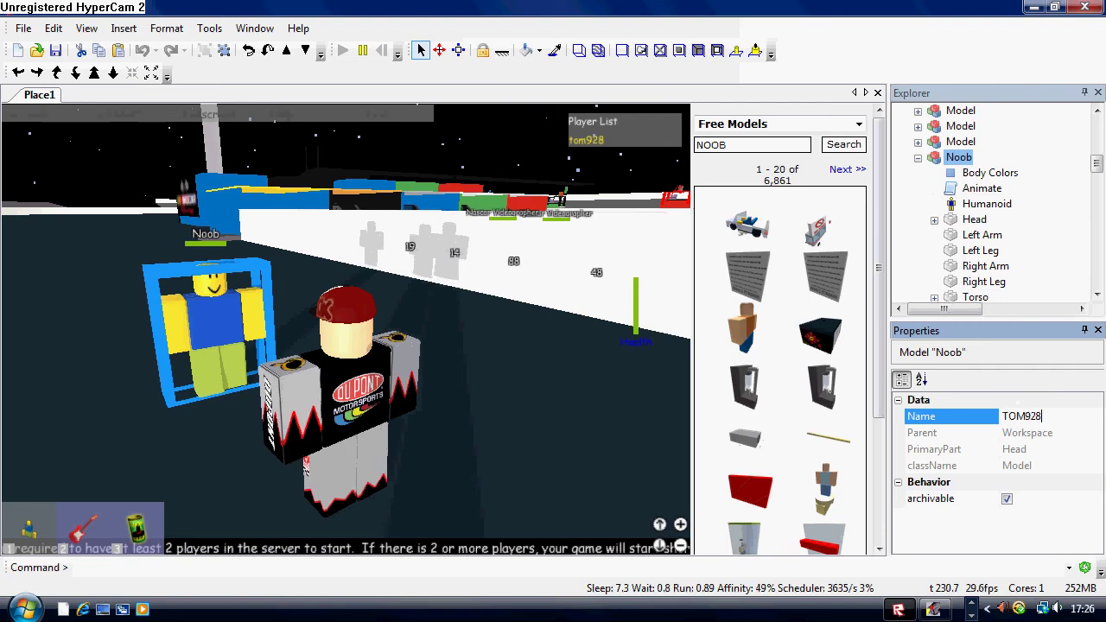
pyautogui.press('Return')
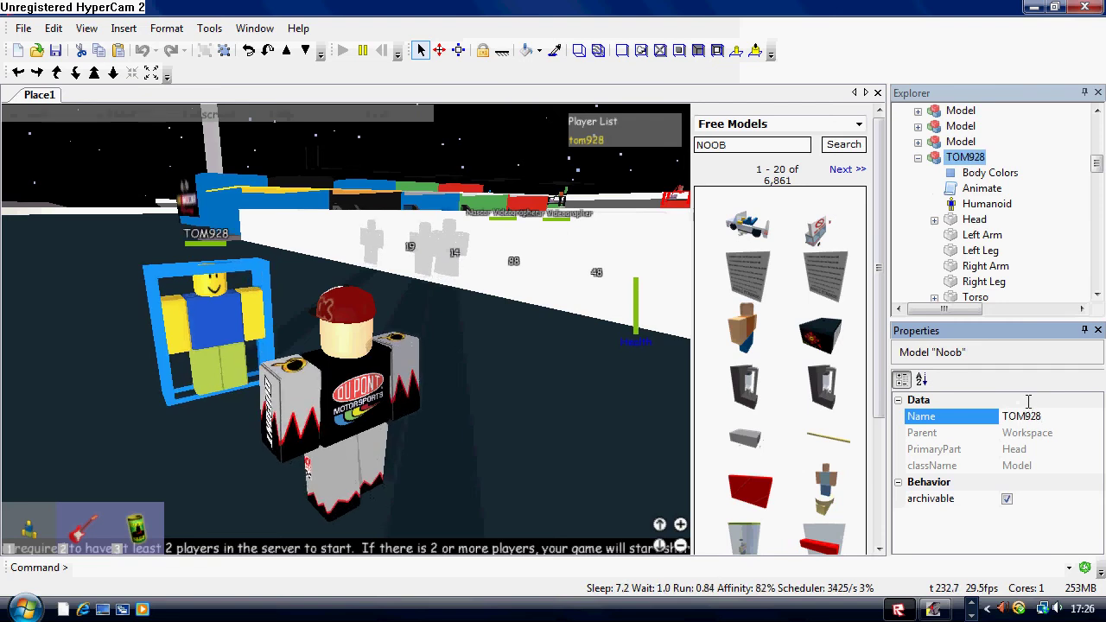
# Select the player's own character model below the renamed noob in the Explorer and expand it to list its parts.
pyautogui.click(987, 173)
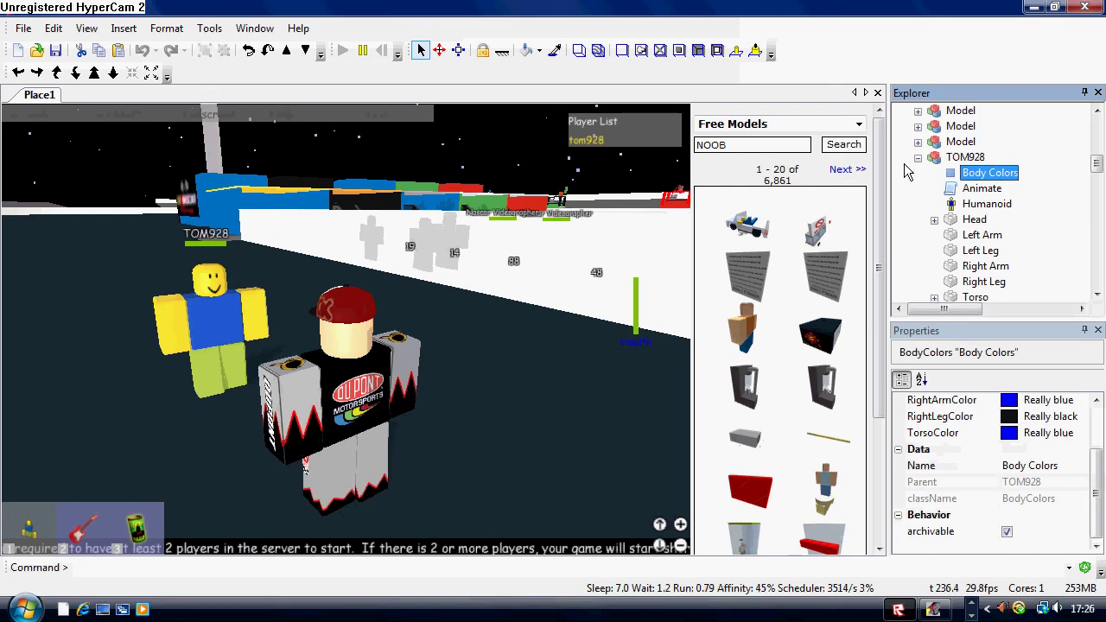
pyautogui.click(959, 157)
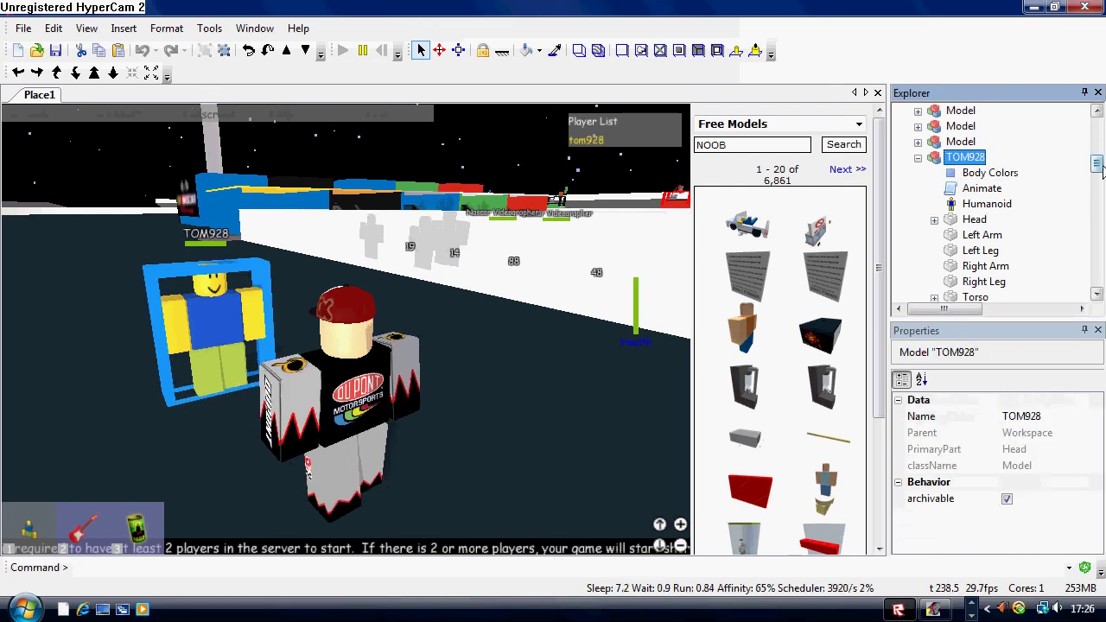
pyautogui.moveTo(1097, 165); pyautogui.dragTo(1097, 170)
pyautogui.click(960, 267)
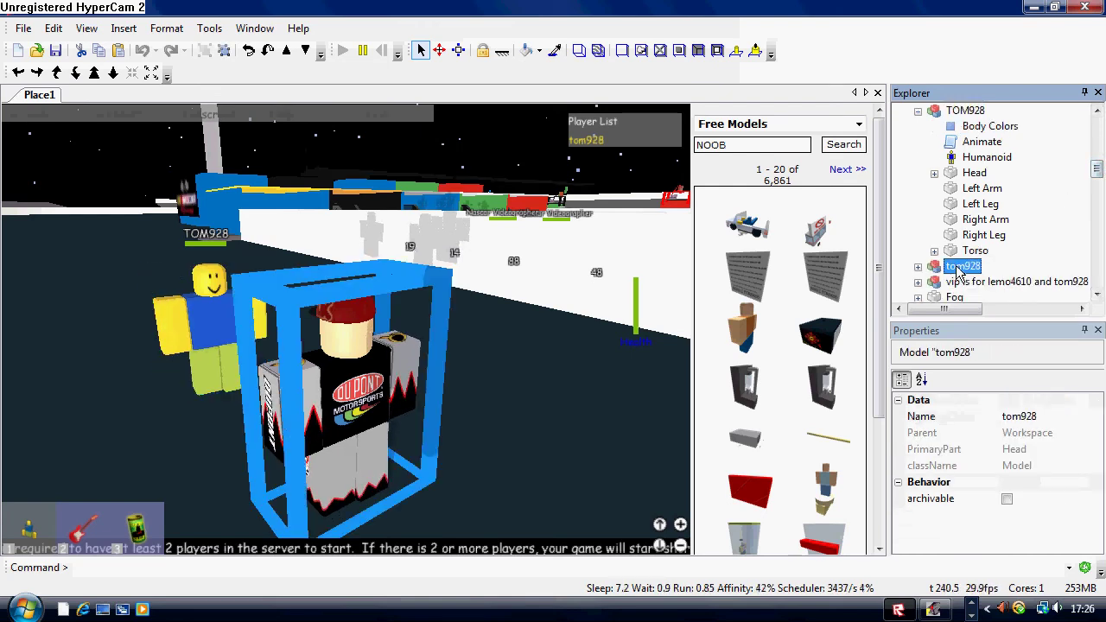
pyautogui.click(918, 266)
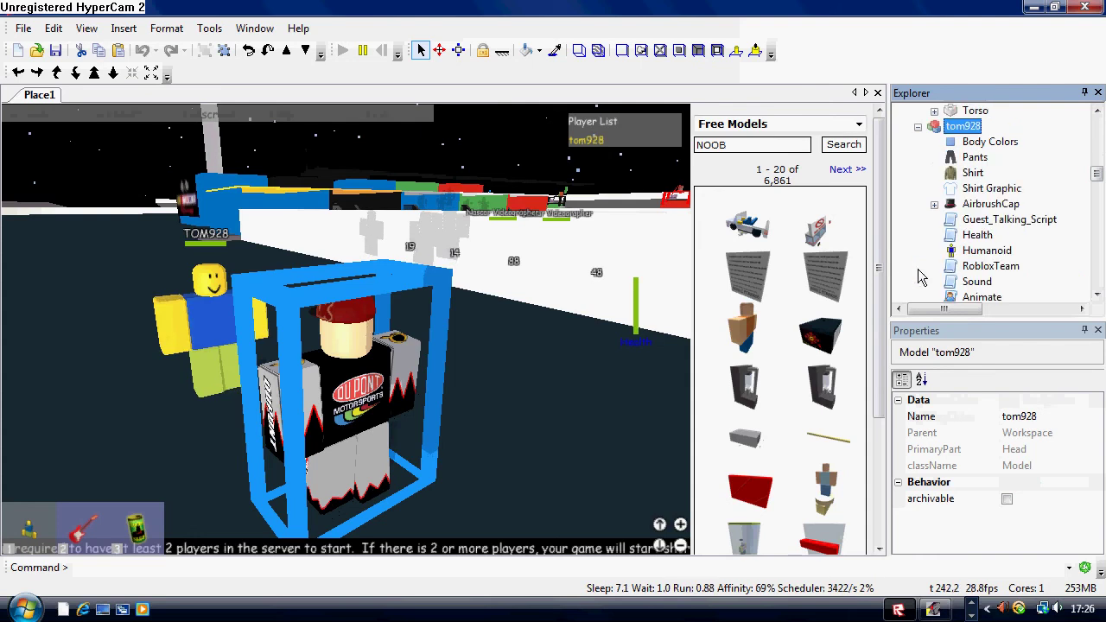
# Copy the player character's Body Colors and paste them into the noob's existing Body Colors object.
pyautogui.rightClick(981, 143)
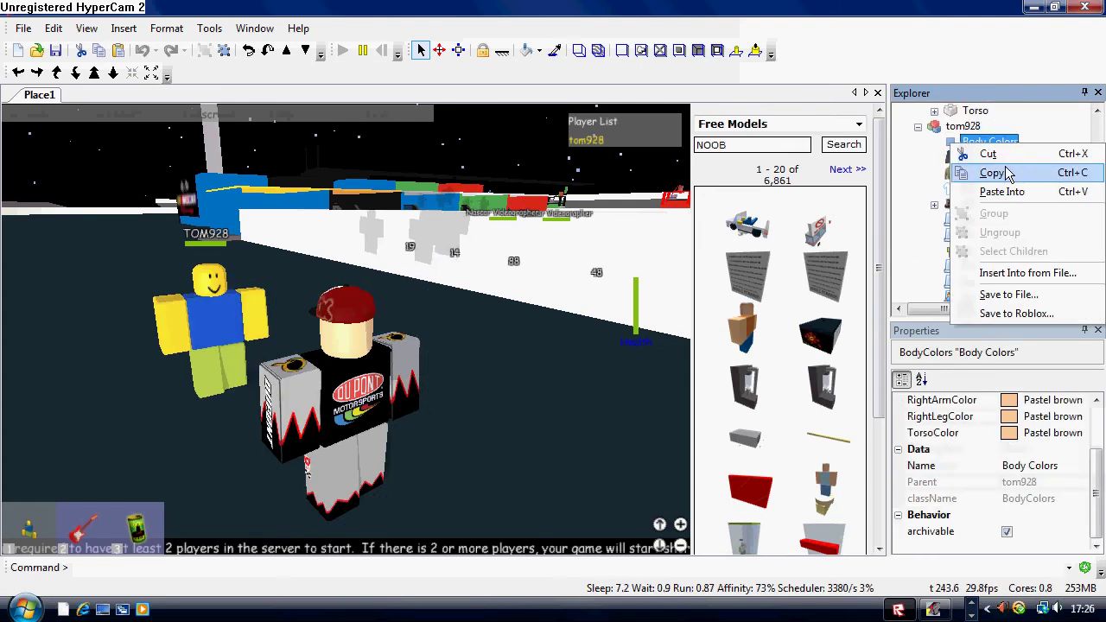
pyautogui.click(987, 173)
pyautogui.scroll(3, 1093, 168)
pyautogui.scroll(2, 1095, 169)
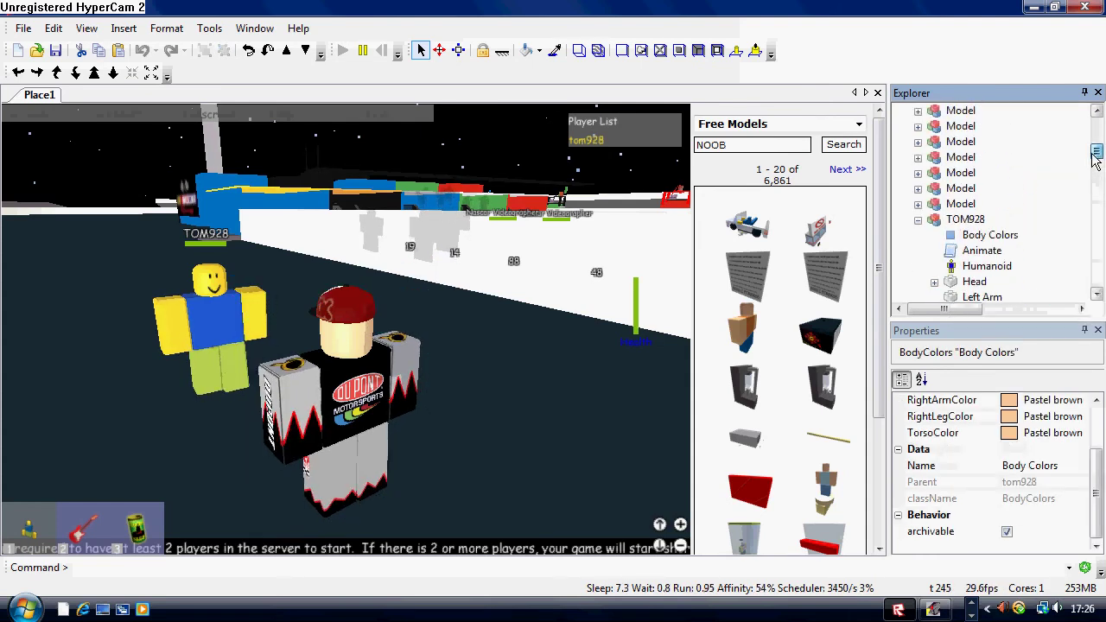
pyautogui.click(985, 235)
pyautogui.rightClick(977, 236)
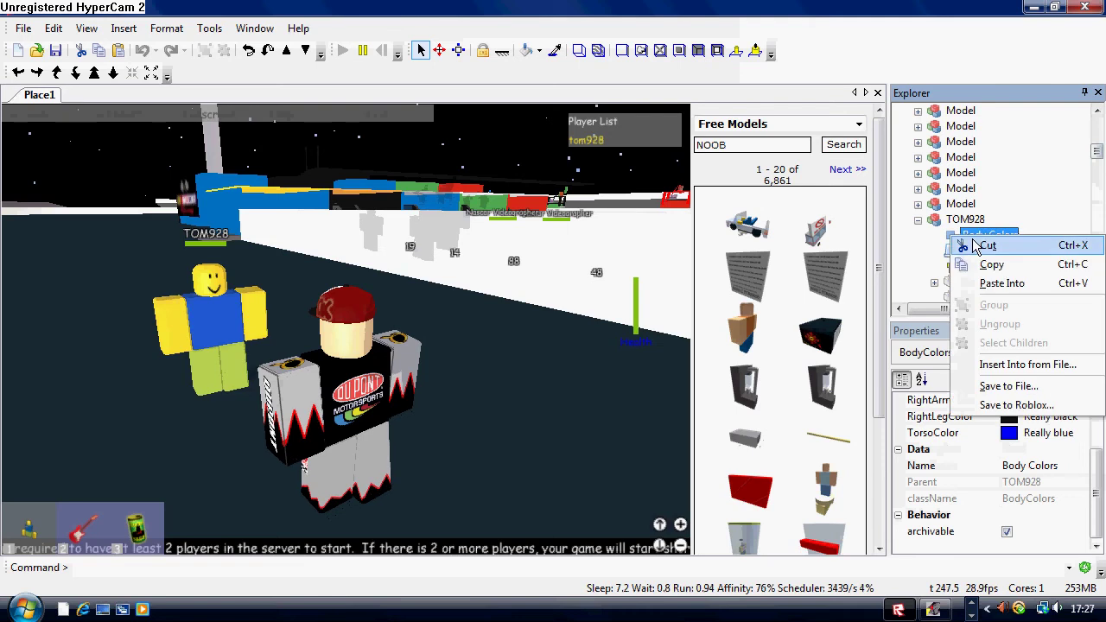
pyautogui.click(1001, 283)
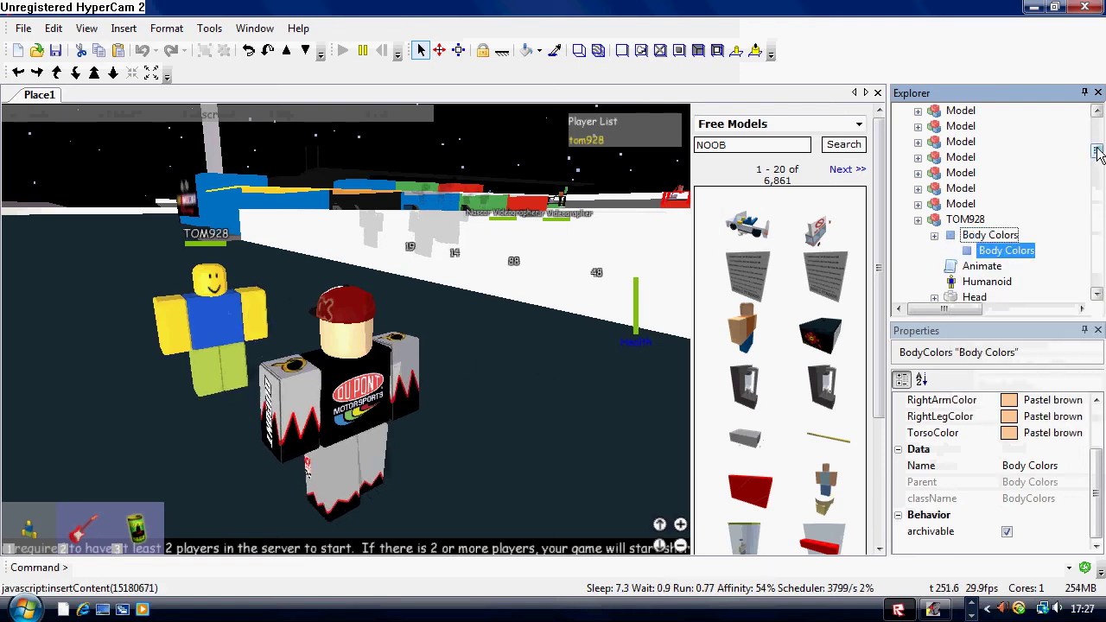
# Cut the noob's original Body Colors object, together with the copy nested inside it, out of the model.
pyautogui.click(973, 238)
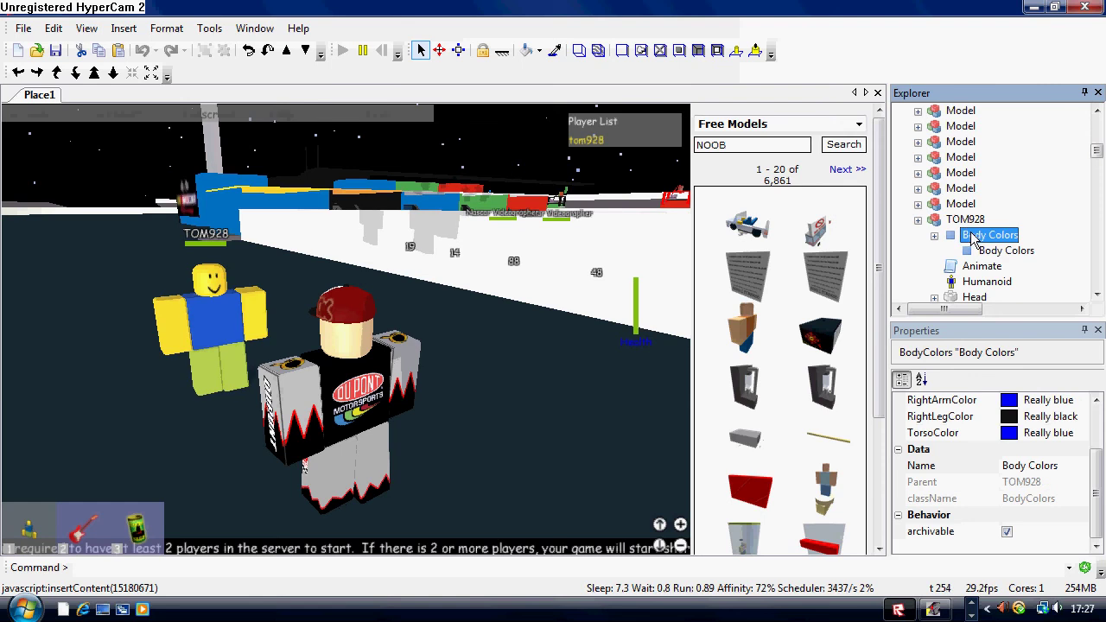
pyautogui.rightClick(973, 237)
pyautogui.click(924, 261)
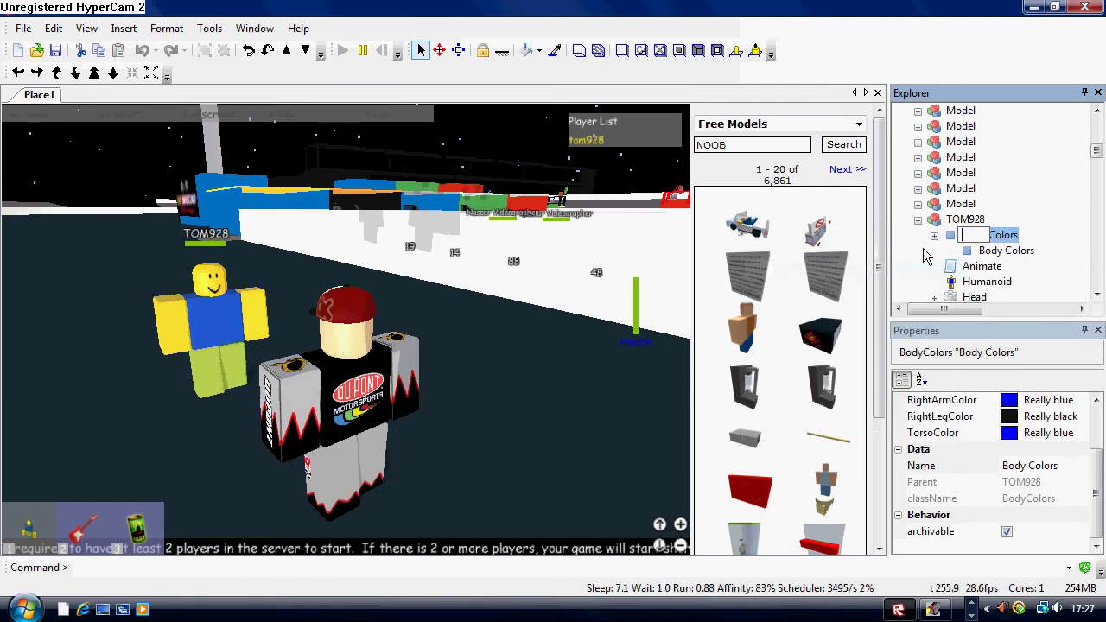
pyautogui.press('Return')
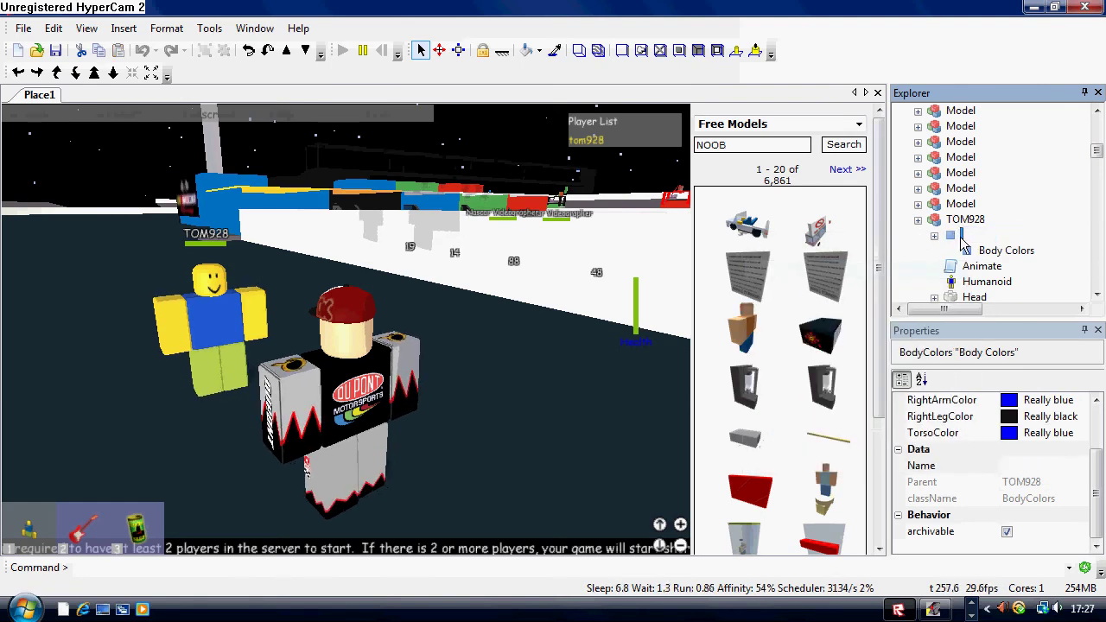
pyautogui.rightClick(955, 240)
pyautogui.click(967, 249)
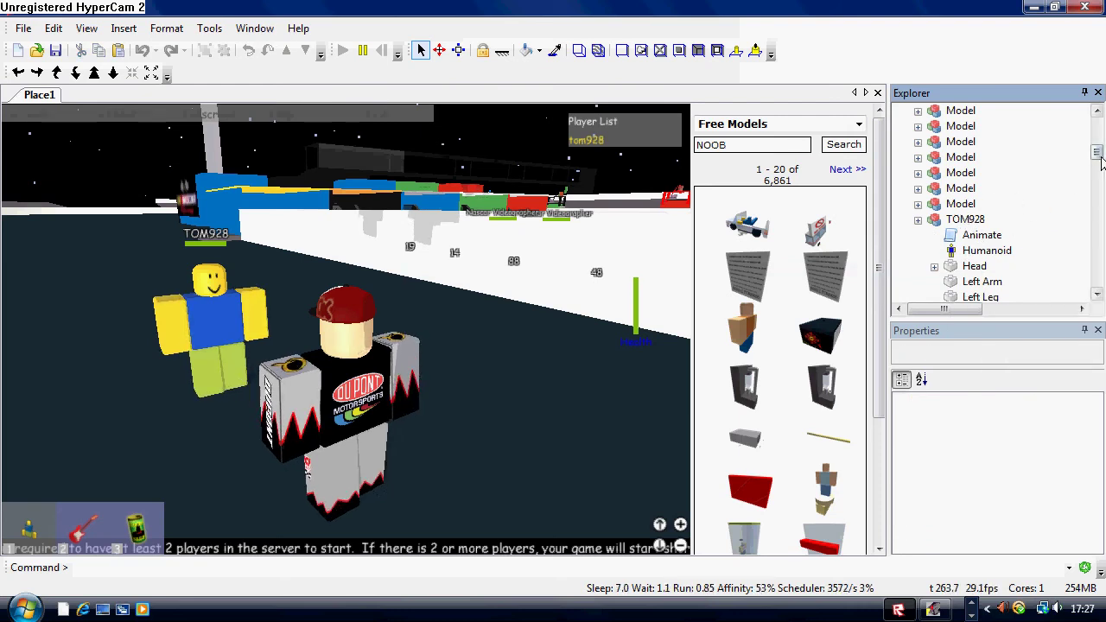
# Copy Body Colors from the player's character and paste it directly into the renamed noob model.
pyautogui.scroll(-4, 992, 205)
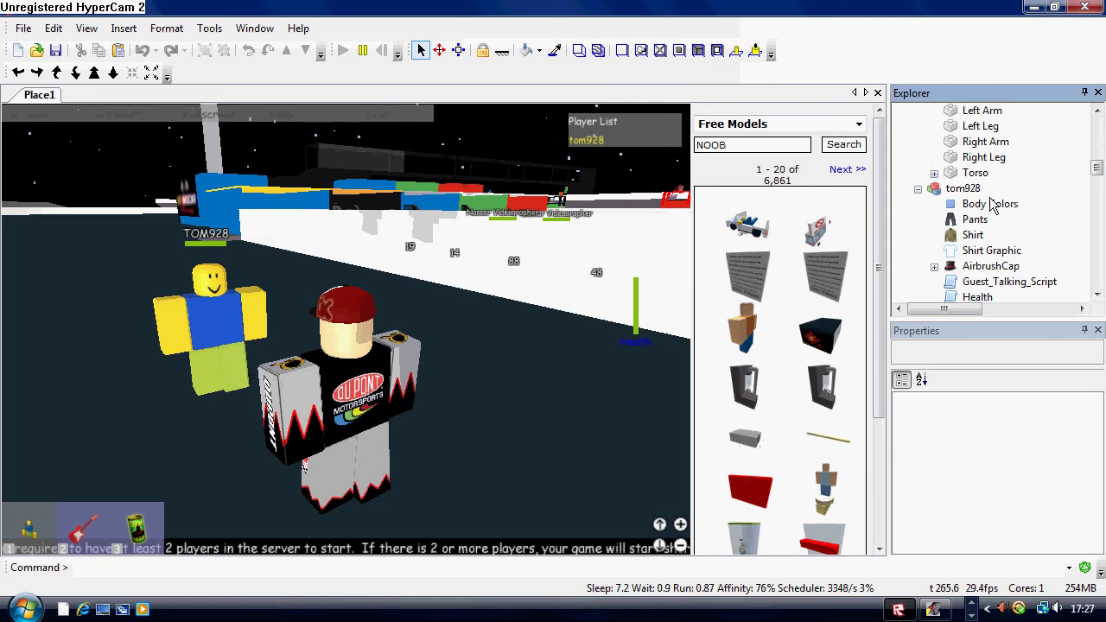
pyautogui.click(992, 204)
pyautogui.rightClick(992, 205)
pyautogui.click(1017, 243)
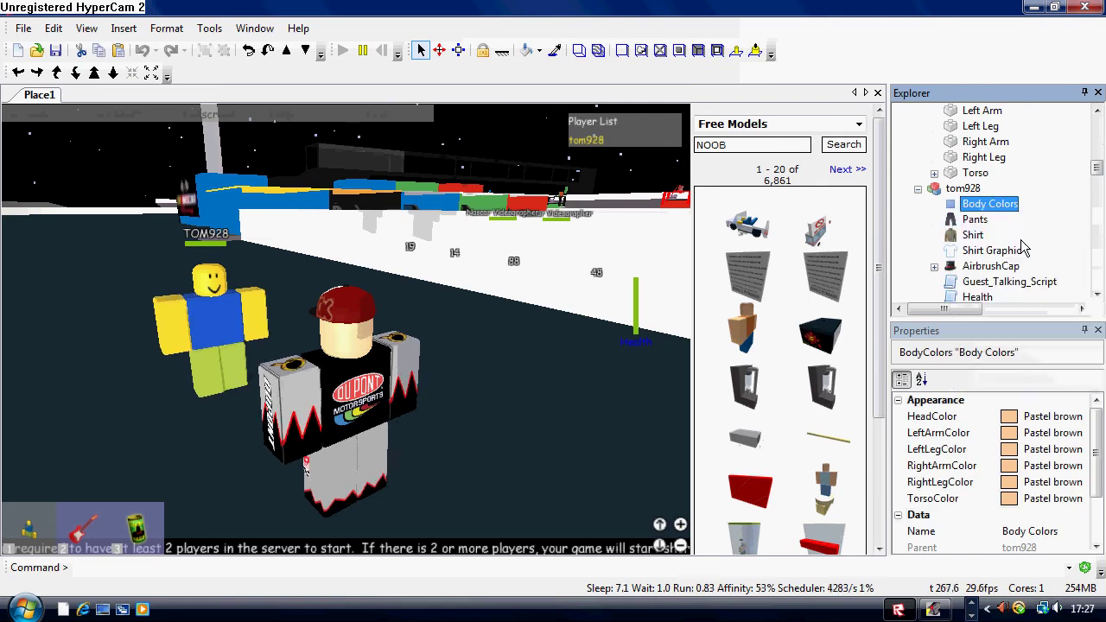
pyautogui.moveTo(1098, 173); pyautogui.dragTo(1098, 163)
pyautogui.rightClick(972, 195)
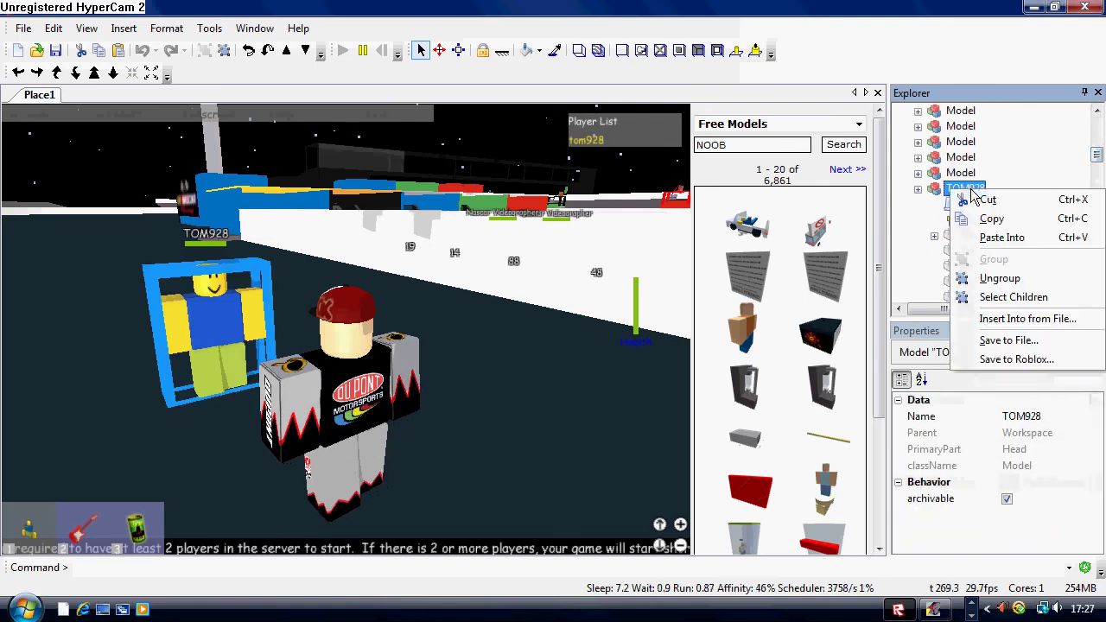
pyautogui.click(1006, 237)
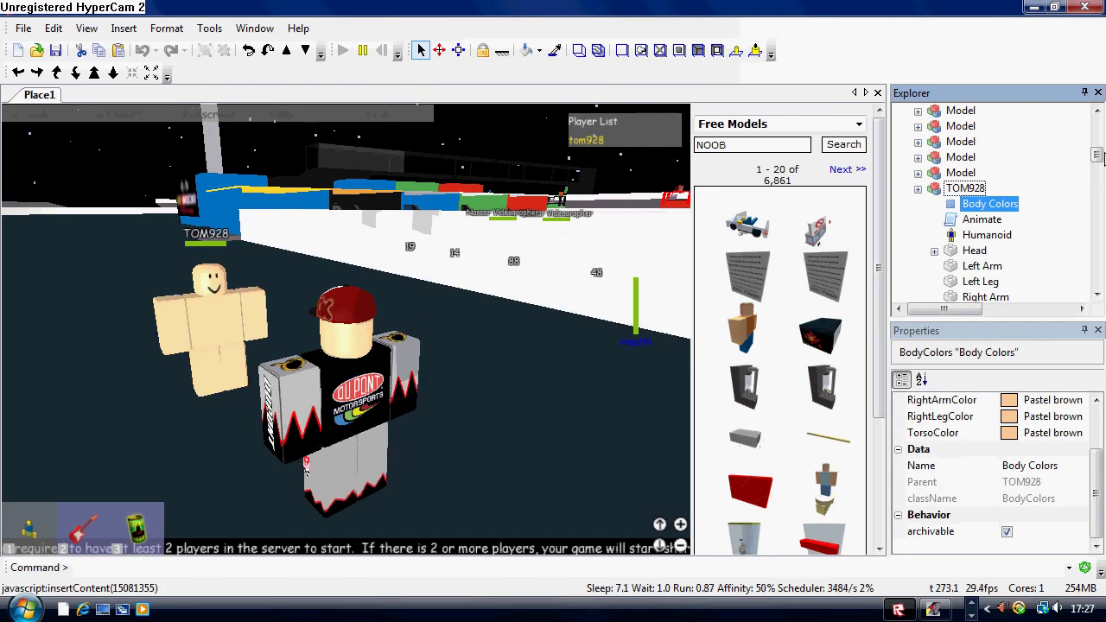
# Copy Pants from the player's character and paste it into the renamed noob model.
pyautogui.moveTo(1099, 154); pyautogui.dragTo(1098, 165)
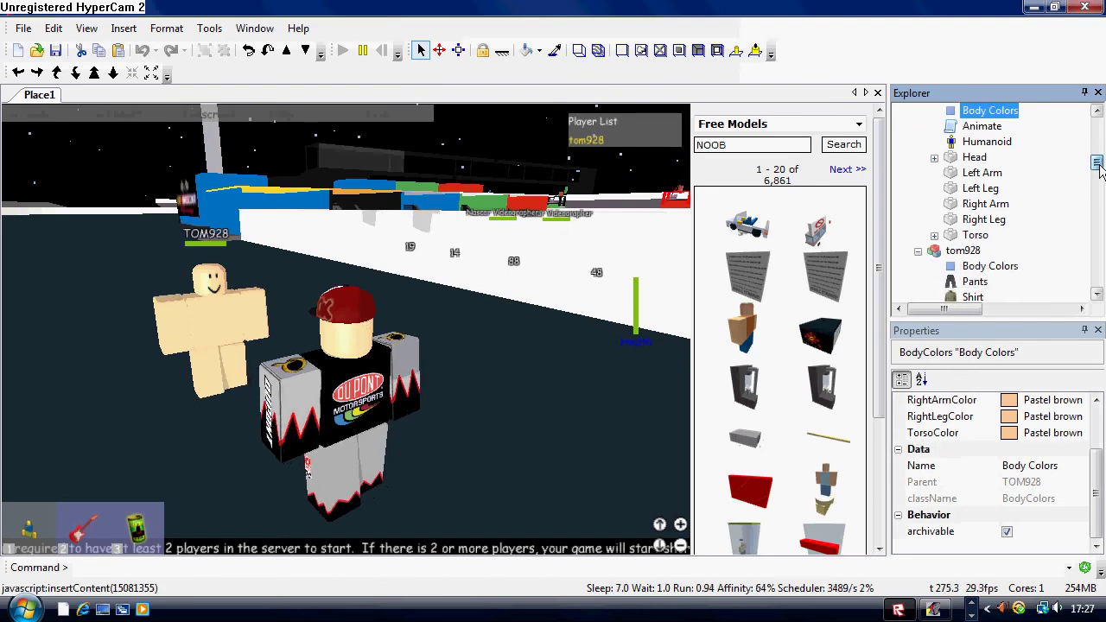
pyautogui.click(974, 282)
pyautogui.rightClick(975, 282)
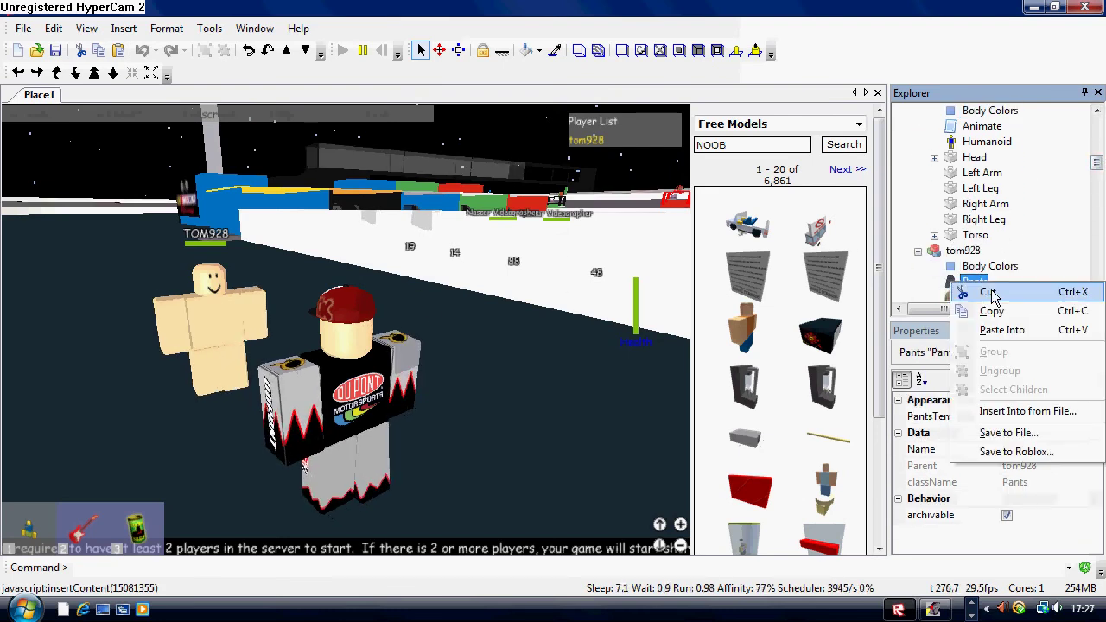
pyautogui.click(990, 311)
pyautogui.moveTo(1096, 168); pyautogui.dragTo(1098, 161)
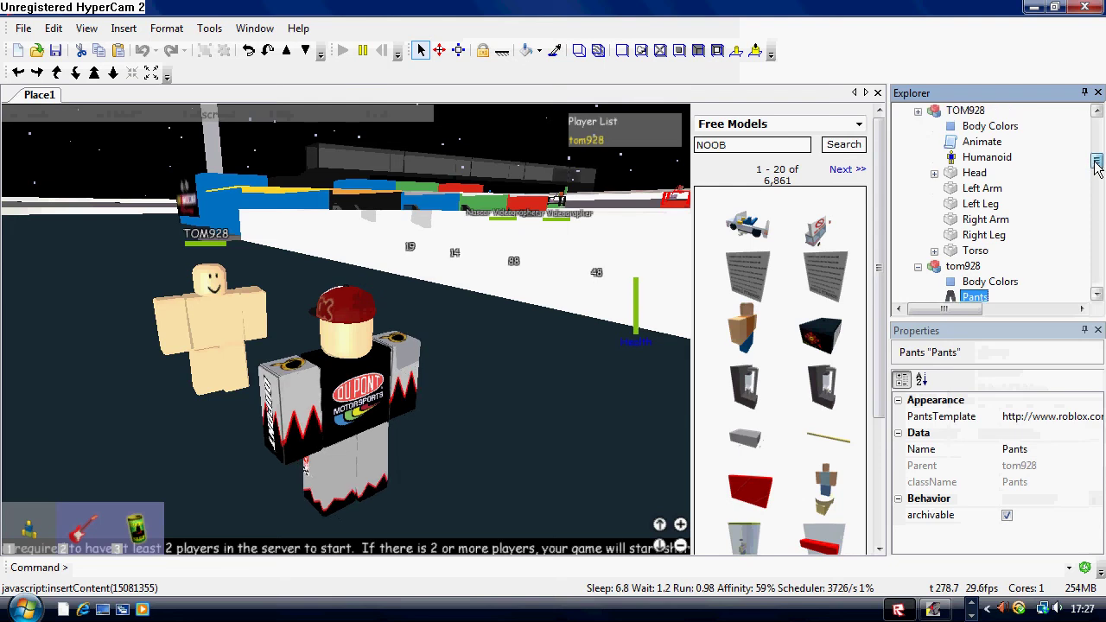
pyautogui.click(962, 112)
pyautogui.rightClick(960, 113)
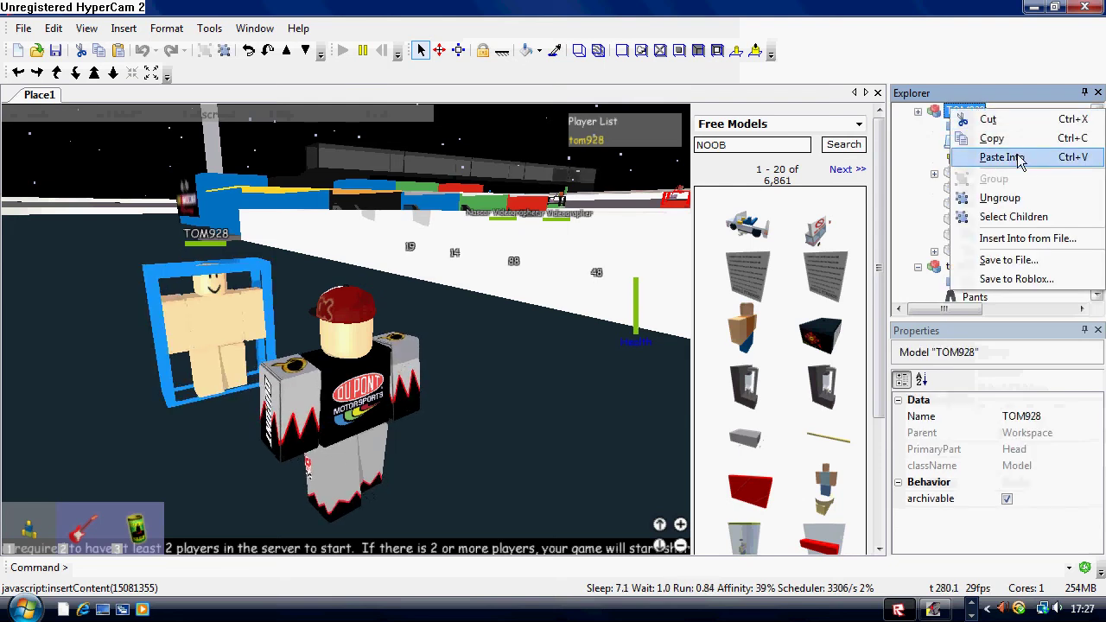
pyautogui.click(1002, 157)
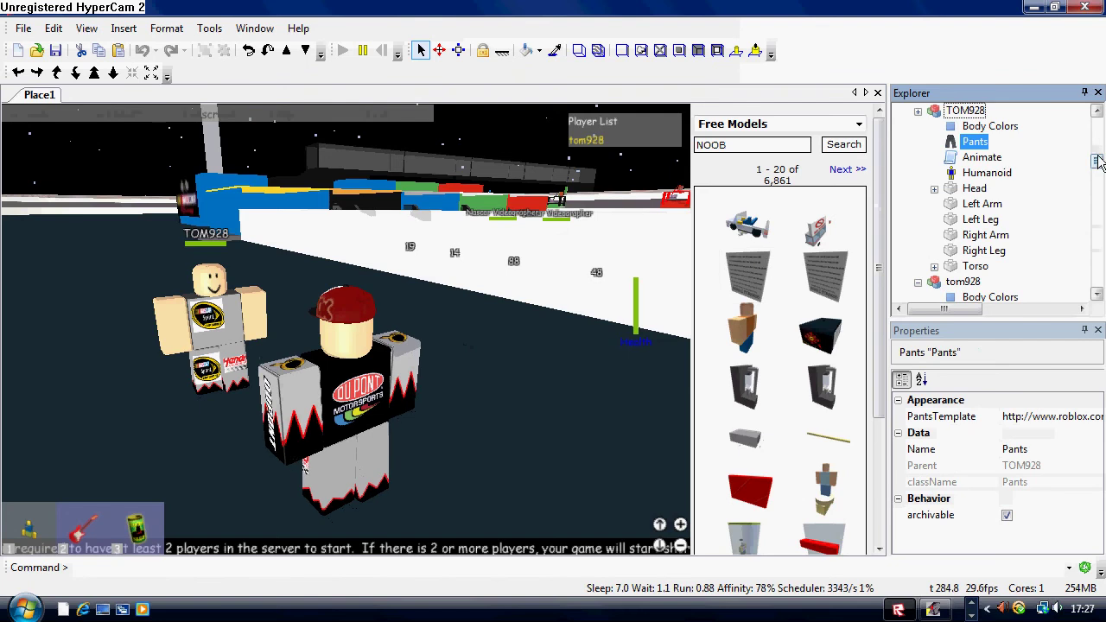
pyautogui.moveTo(1099, 161); pyautogui.dragTo(1096, 166)
pyautogui.click(971, 250)
pyautogui.rightClick(971, 250)
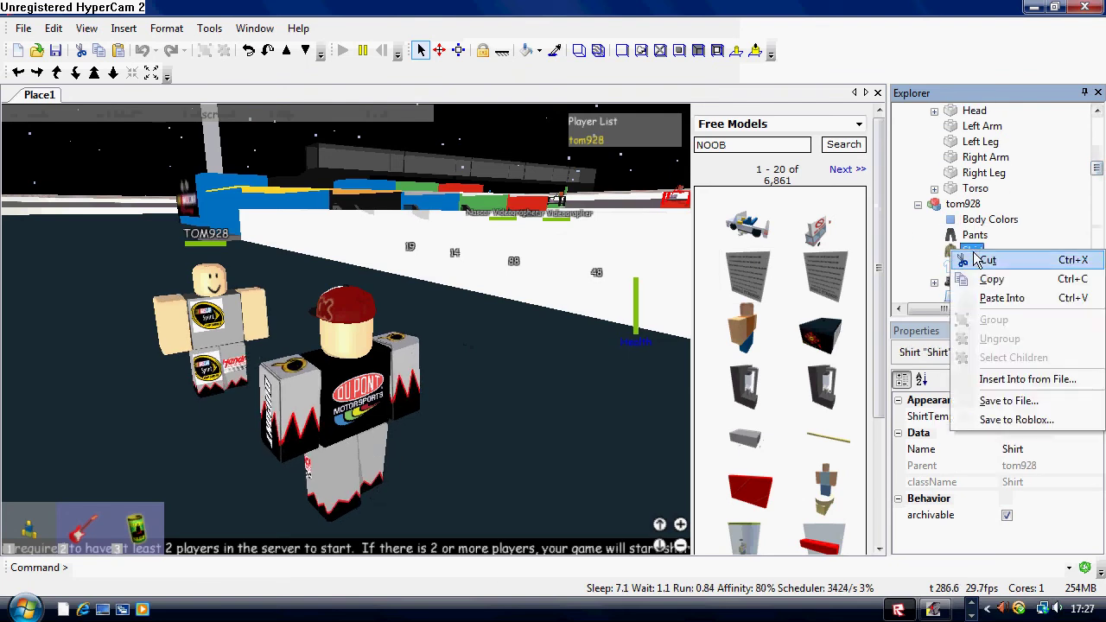
pyautogui.click(1002, 298)
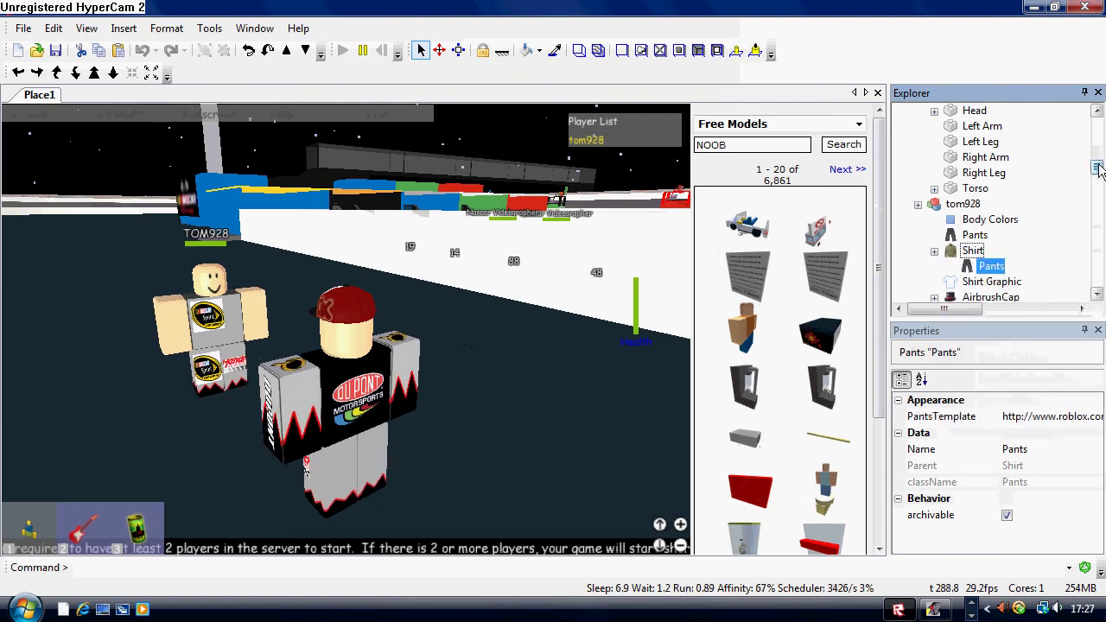
pyautogui.rightClick(992, 267)
pyautogui.click(1001, 285)
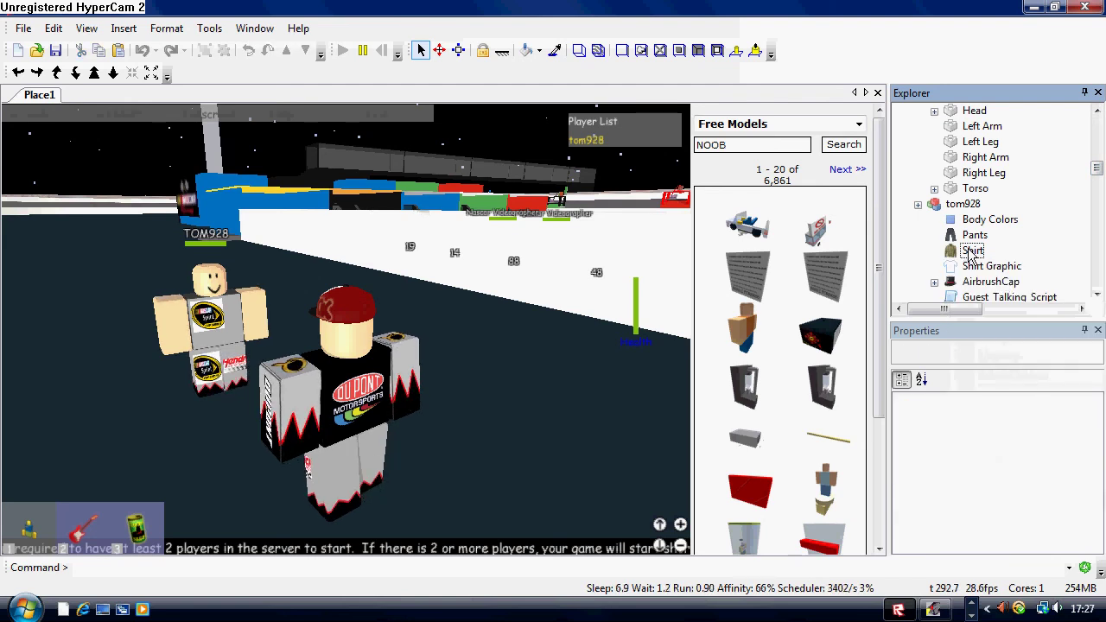
# Copy Shirt from the player's character and paste it into the renamed noob model.
pyautogui.click(968, 251)
pyautogui.rightClick(967, 251)
pyautogui.click(993, 279)
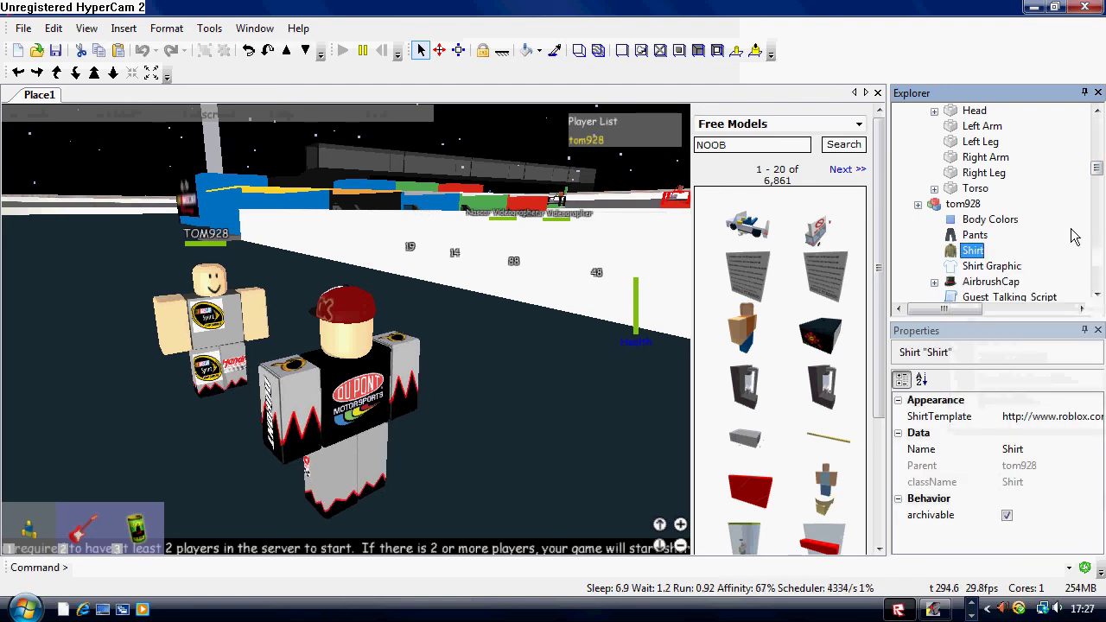
pyautogui.moveTo(1093, 162); pyautogui.dragTo(1094, 155)
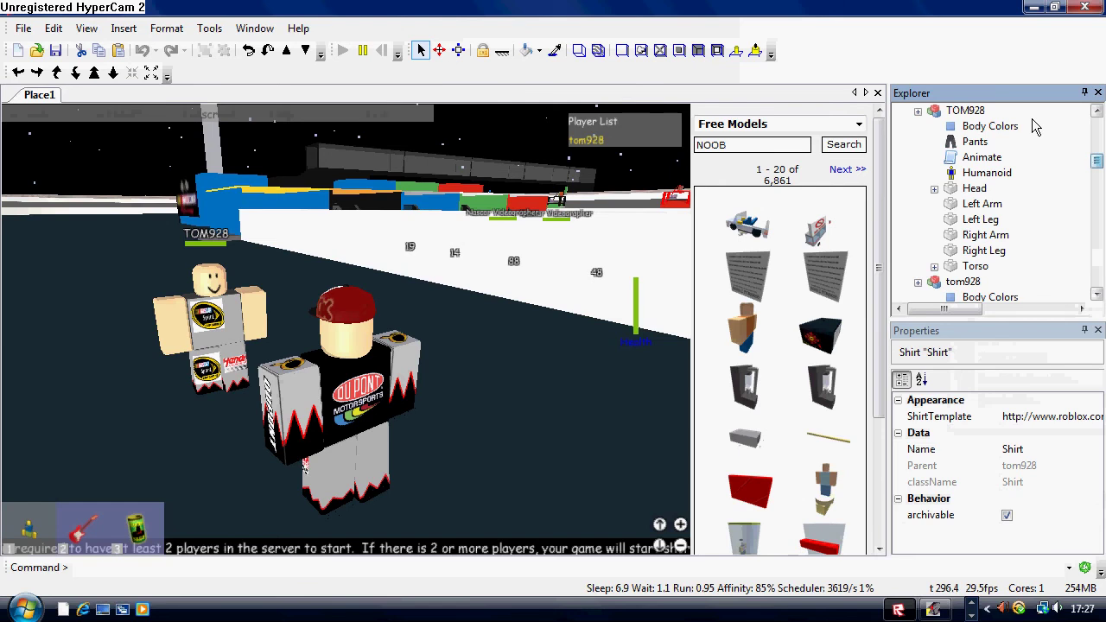
pyautogui.click(959, 111)
pyautogui.rightClick(956, 111)
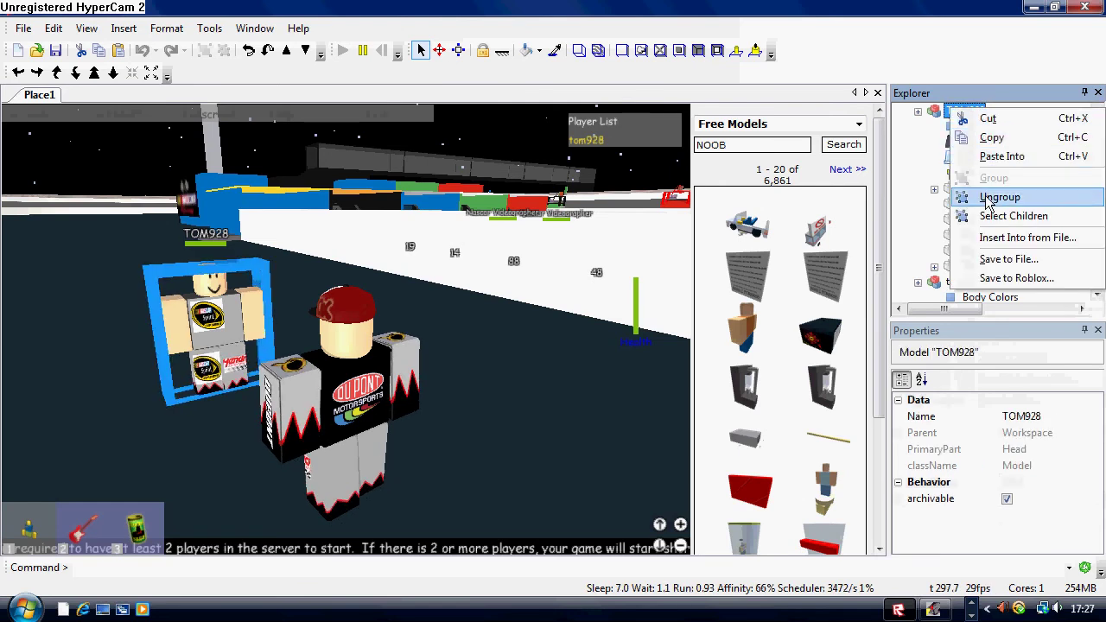
pyautogui.click(1011, 160)
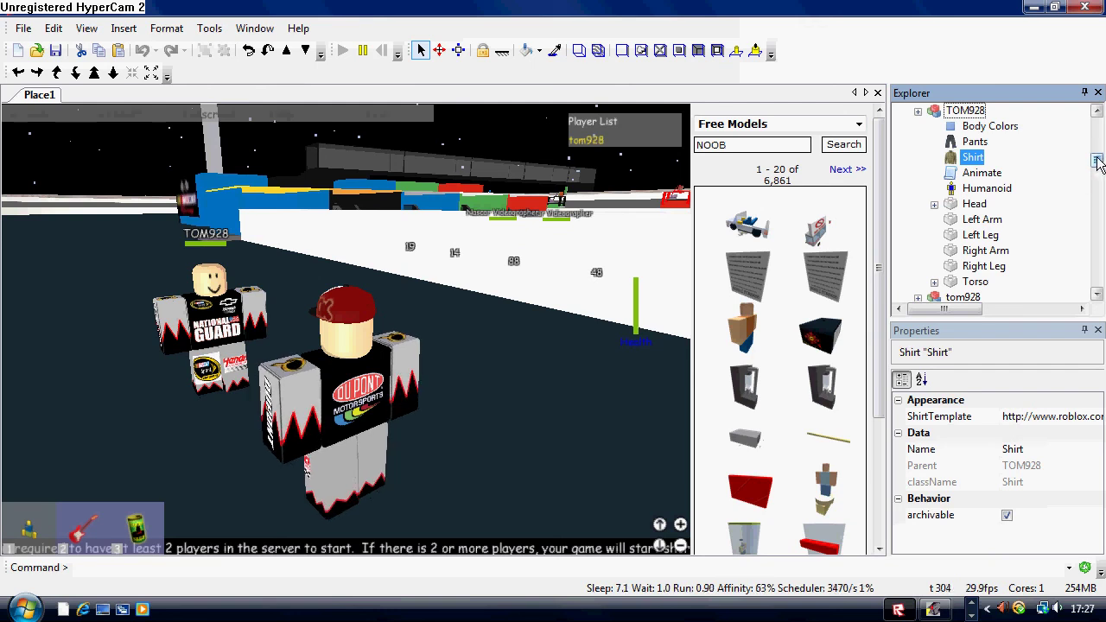
# Copy Shirt Graphic from the player's character and paste it into the renamed noob model.
pyautogui.moveTo(1097, 157); pyautogui.dragTo(1098, 168)
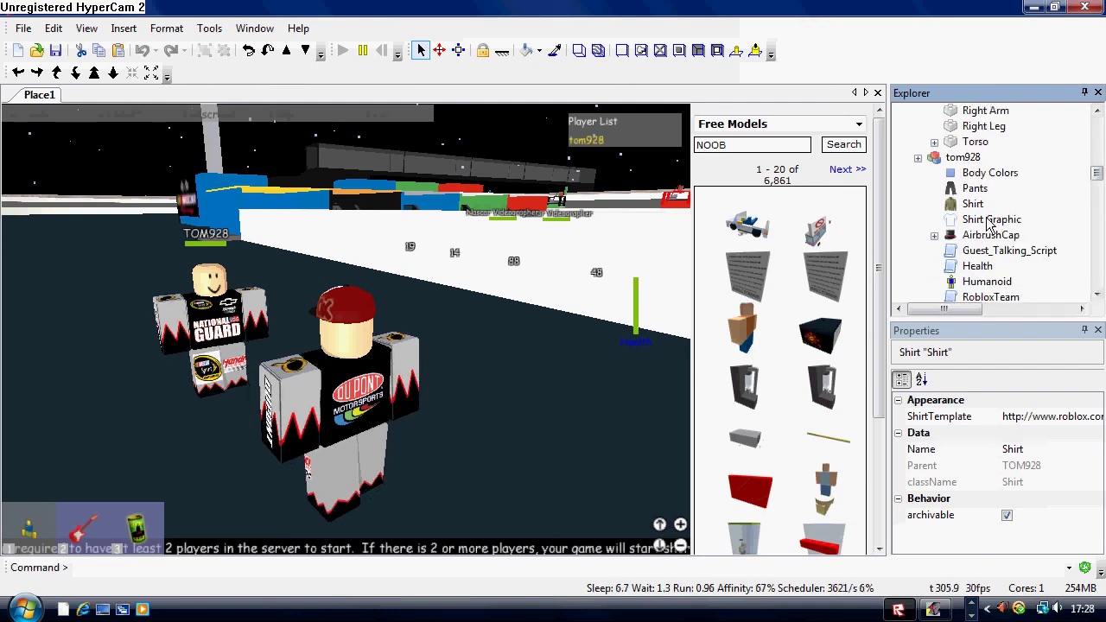
pyautogui.click(989, 221)
pyautogui.rightClick(987, 223)
pyautogui.click(993, 245)
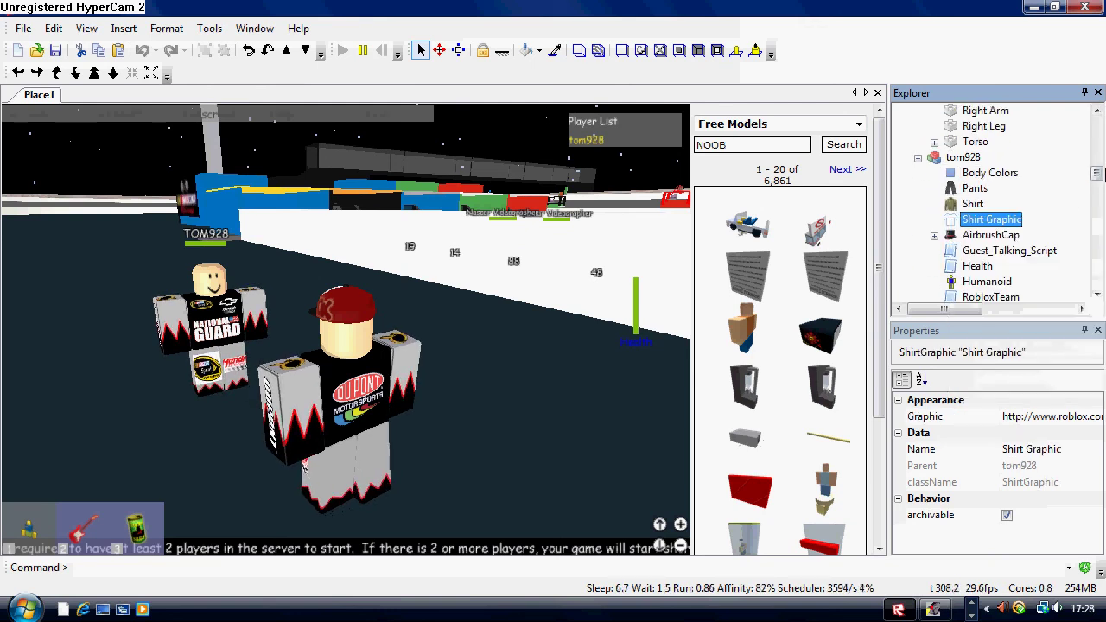
pyautogui.moveTo(1097, 174); pyautogui.dragTo(1096, 158)
pyautogui.rightClick(967, 161)
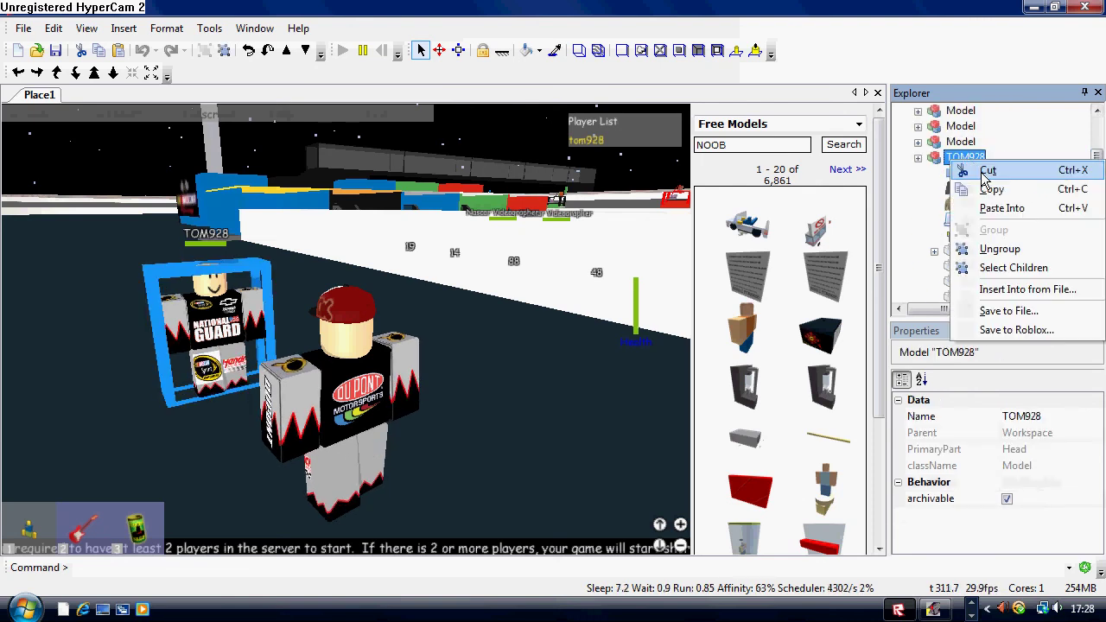
pyautogui.click(981, 208)
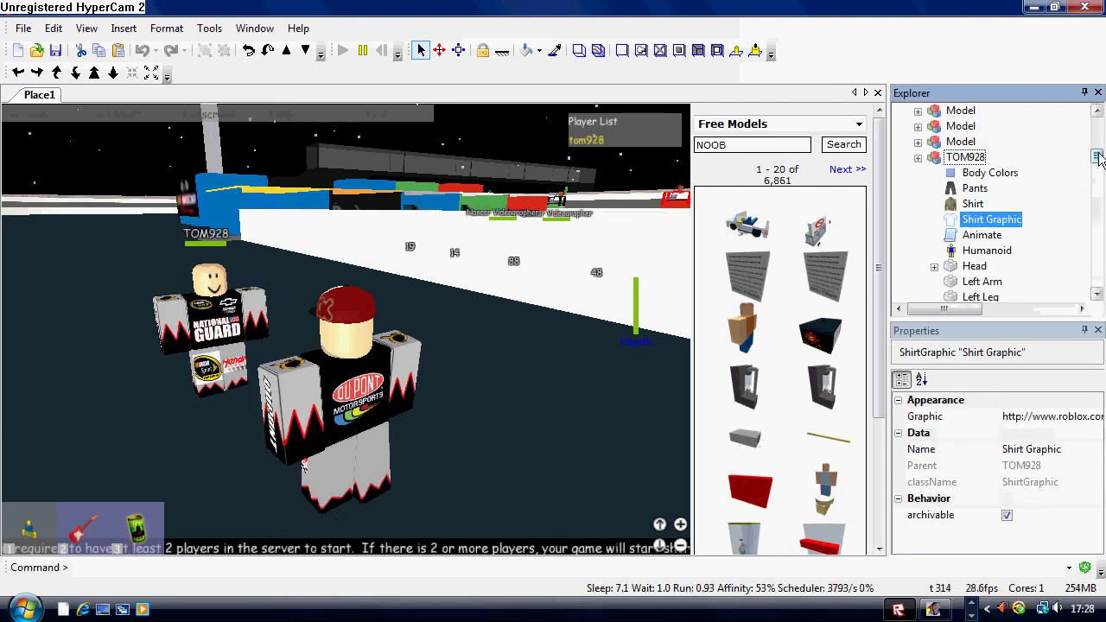
# Move the AirbrushCap hat from the player's character into the renamed noob model and clear the selection.
pyautogui.moveTo(1097, 157)
pyautogui.mouseDown()
pyautogui.moveTo(1096, 186)
pyautogui.moveTo(1100, 176)
pyautogui.mouseUp()
pyautogui.click(987, 190)
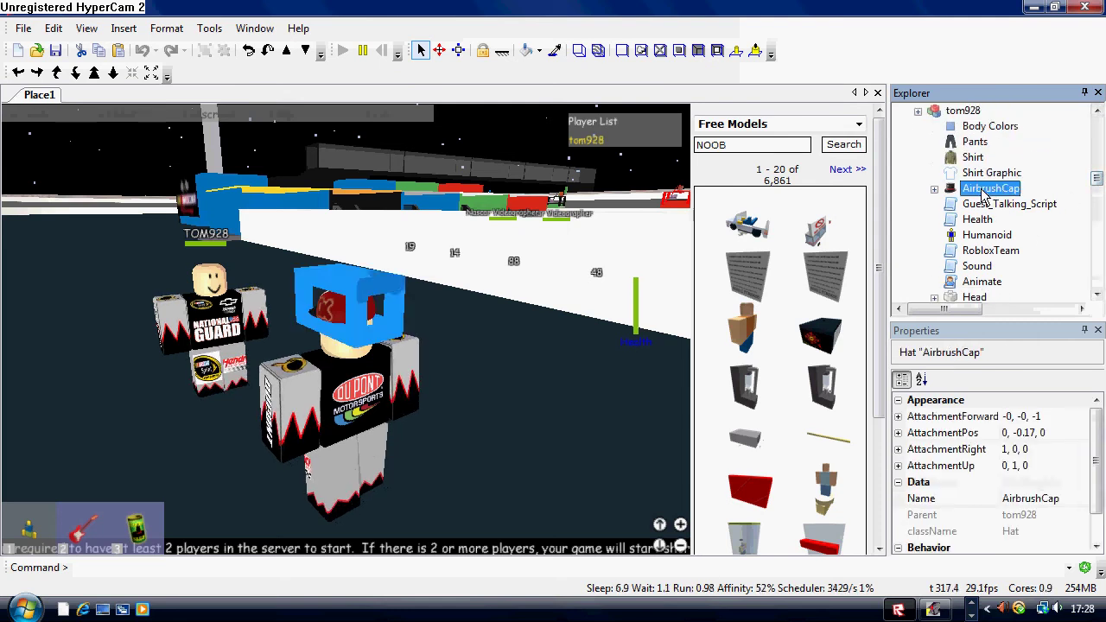
pyautogui.moveTo(957, 111)
pyautogui.mouseDown()
pyautogui.moveTo(1093, 178)
pyautogui.moveTo(1036, 137)
pyautogui.mouseUp()
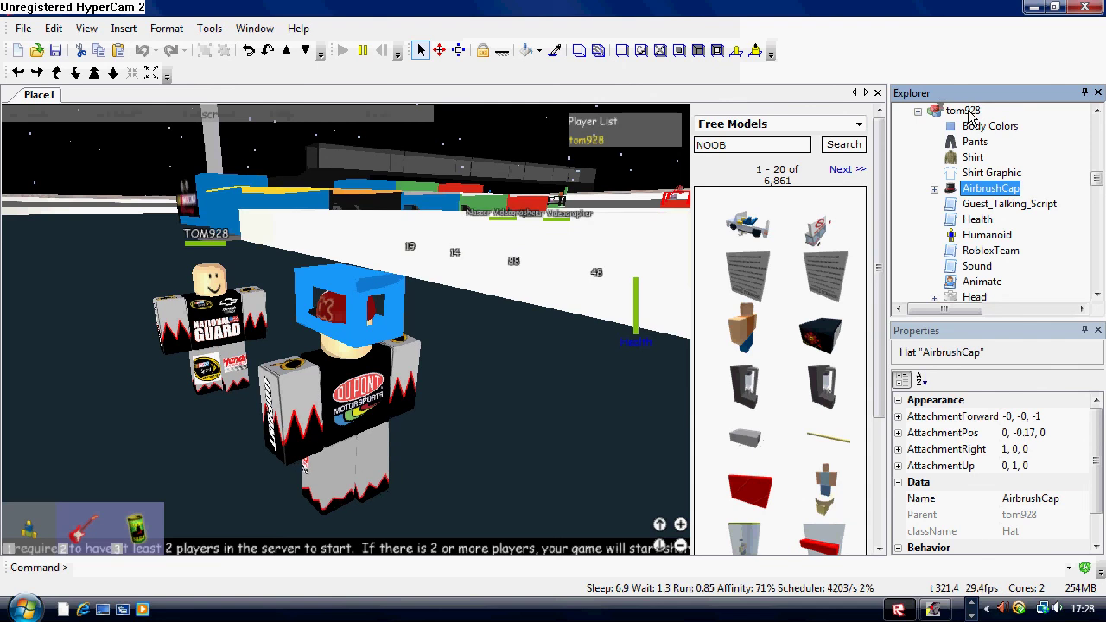
pyautogui.click(990, 127)
pyautogui.moveTo(987, 123)
pyautogui.mouseDown()
pyautogui.moveTo(958, 118)
pyautogui.moveTo(973, 129)
pyautogui.mouseUp()
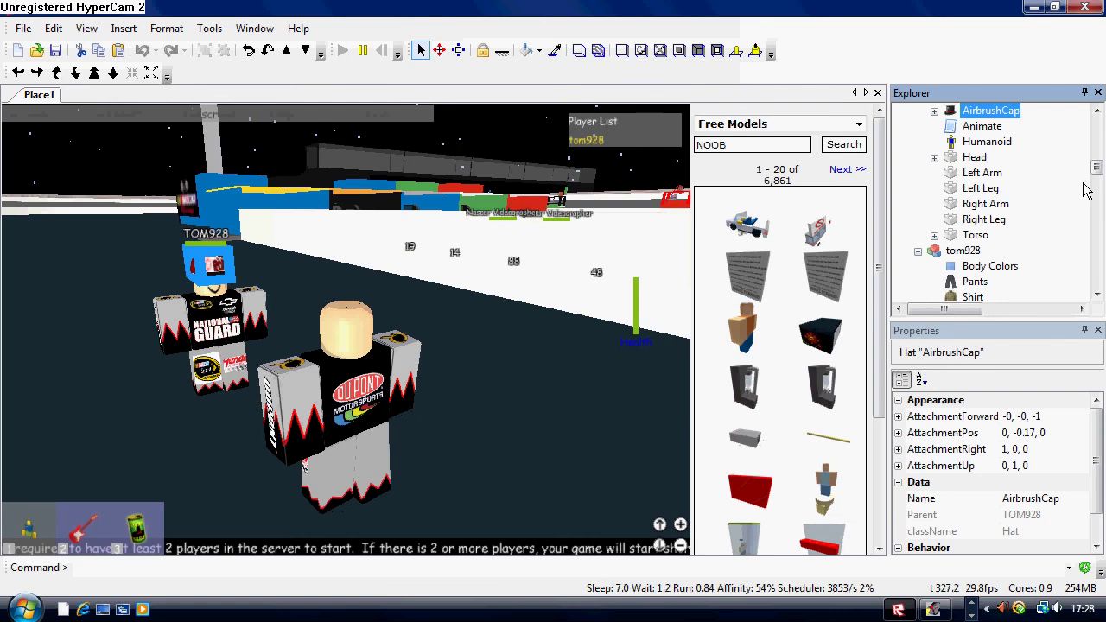
pyautogui.click(432, 413)
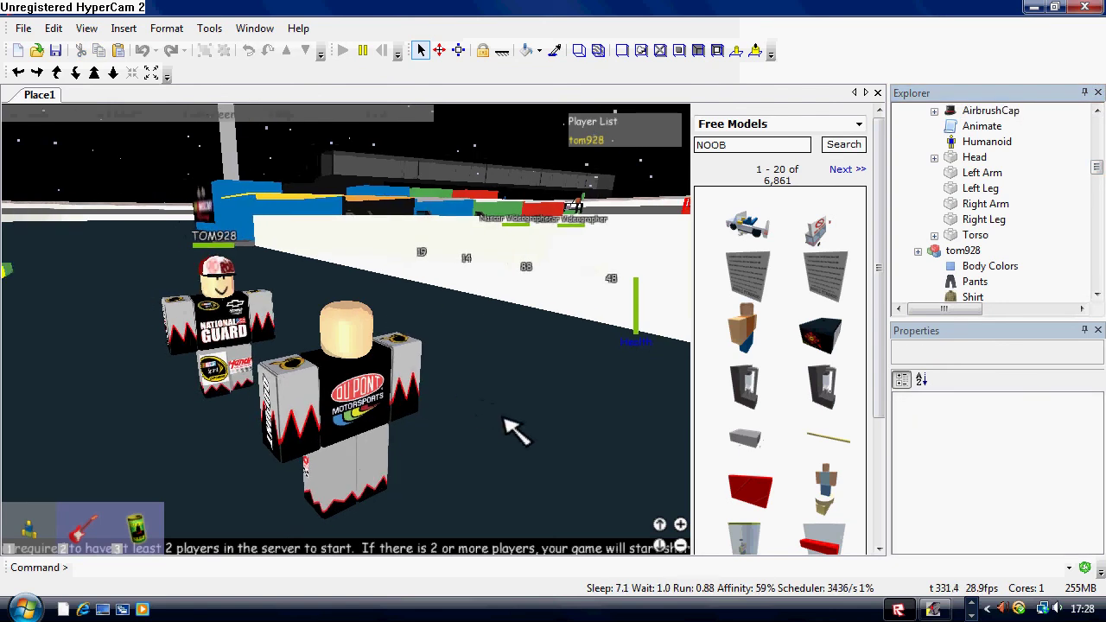
# Walk the player's character around the place and back to the finished copy to examine it from different sides.
pyautogui.moveTo(503, 418); pyautogui.dragTo(502, 417, button='right')
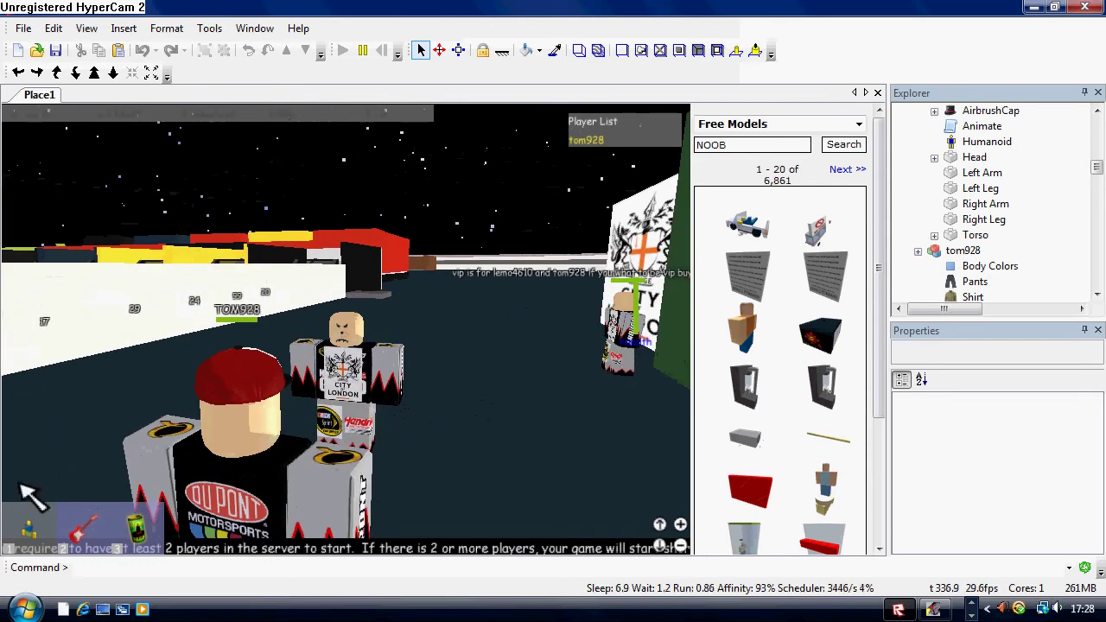
pyautogui.moveTo(317, 428); pyautogui.dragTo(317, 427, button='right')
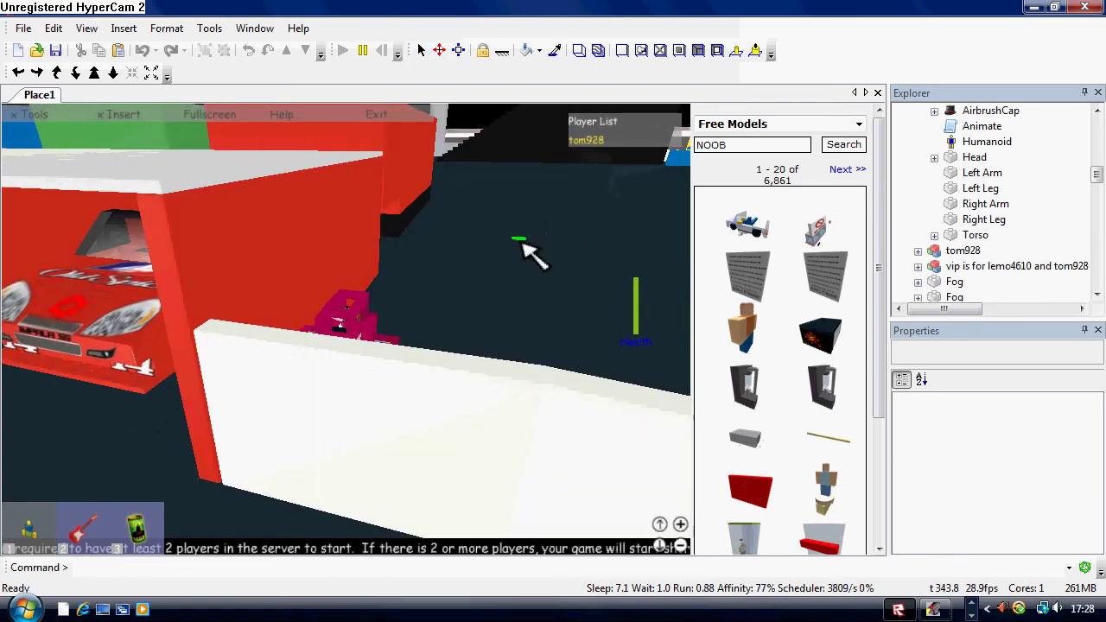
pyautogui.moveTo(453, 309); pyautogui.dragTo(334, 310, button='right')
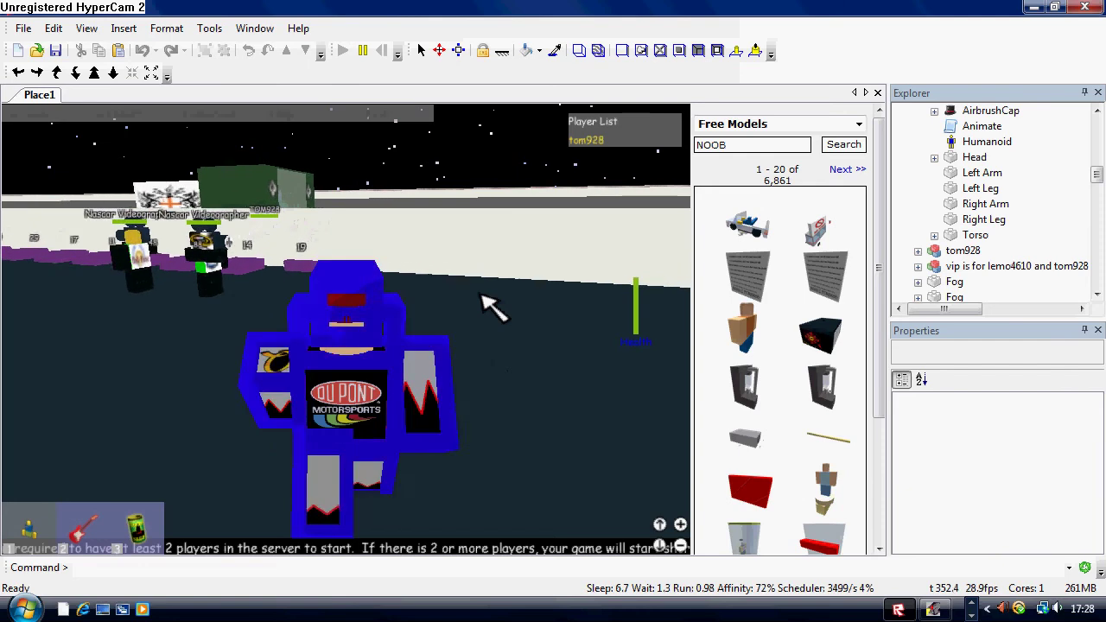
pyautogui.press('w')
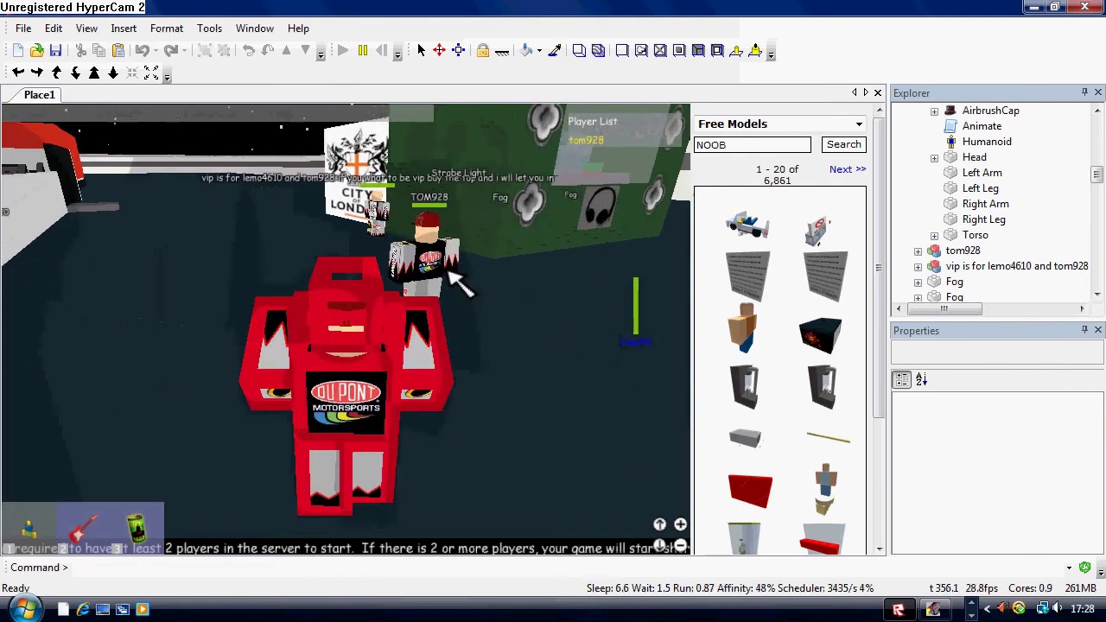
pyautogui.press('w')
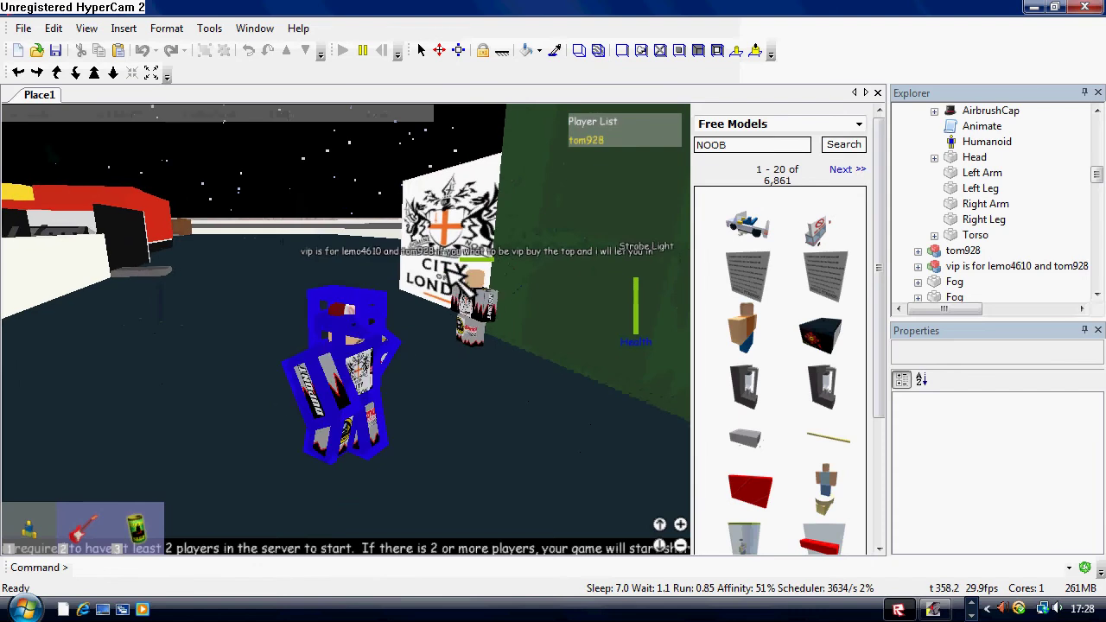
pyautogui.press('d')
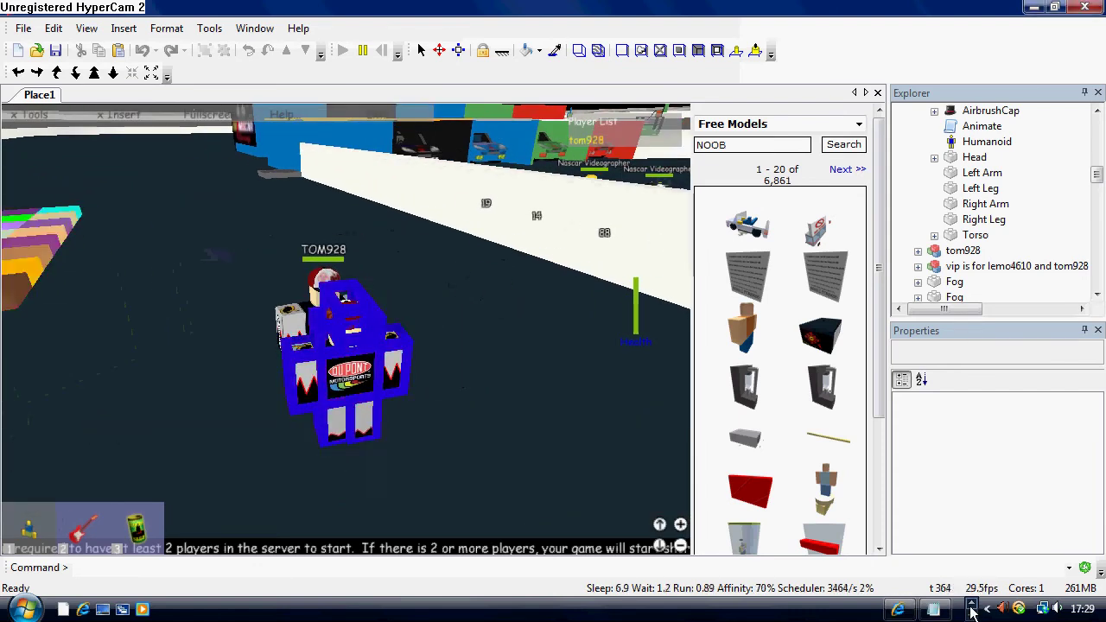
# Switch to Notepad, write "OK THERE YOU ARE OK AND SEND ME A FR ON ROBLOX PLZ" and put the window away.
pyautogui.click(934, 610)
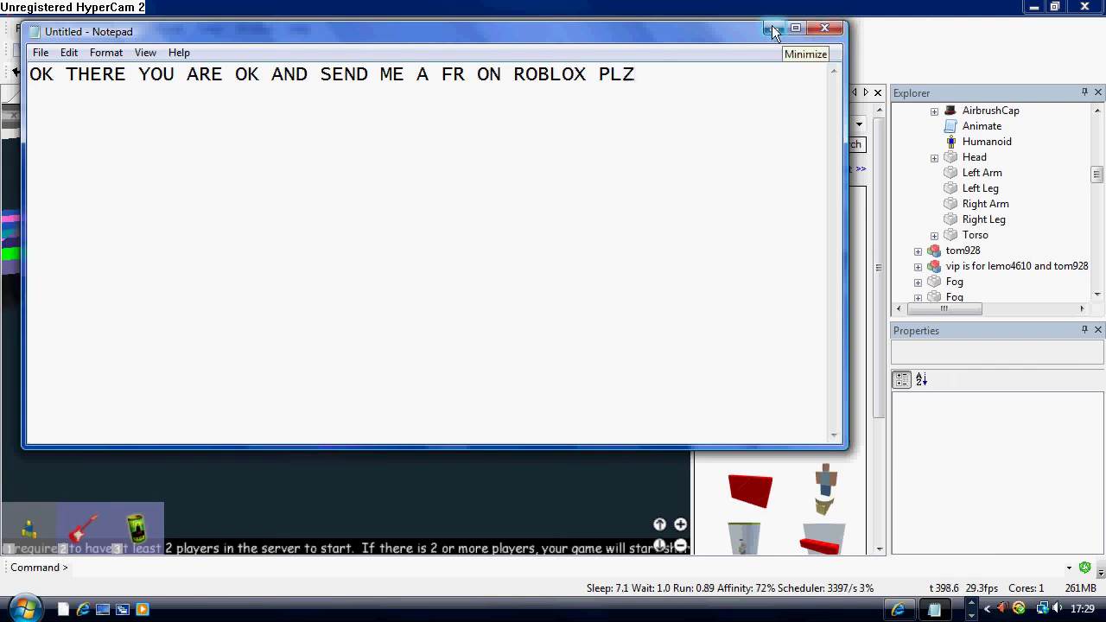
pyautogui.click(823, 29)
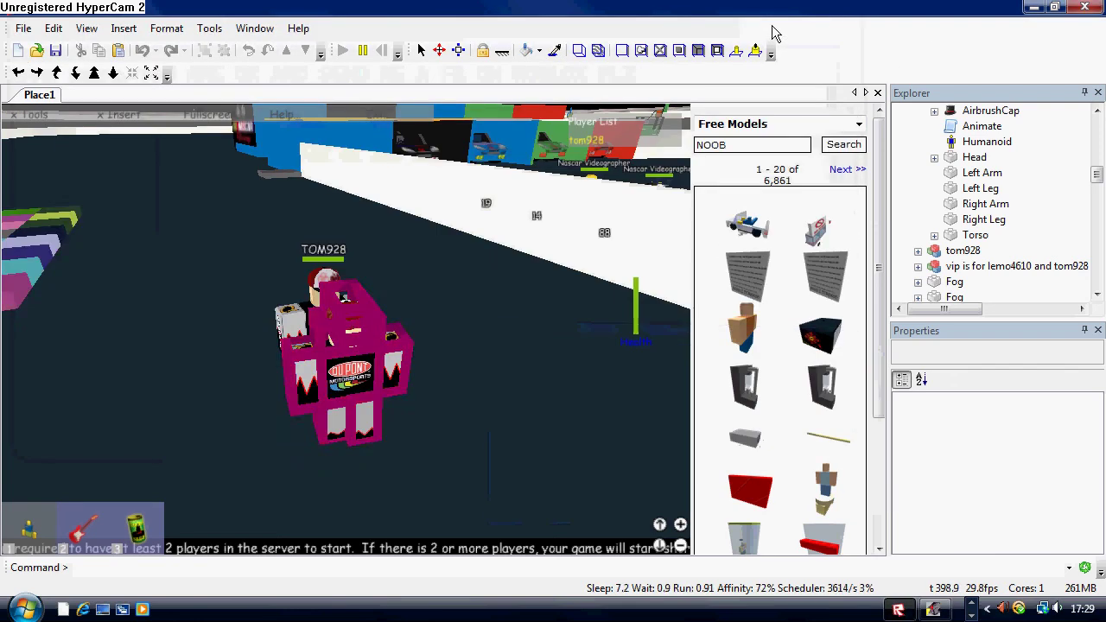
# Bring Notepad back, erase the whole message and close the window.
pyautogui.click(933, 609)
pyautogui.moveTo(642, 79); pyautogui.dragTo(53, 76)
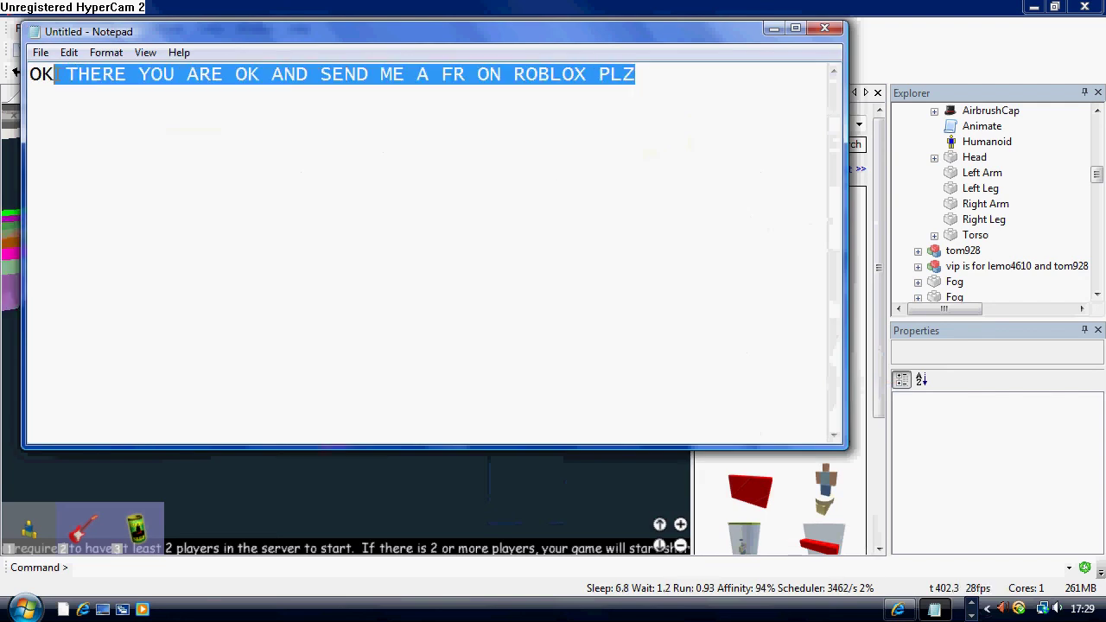
pyautogui.press('BackSpace')
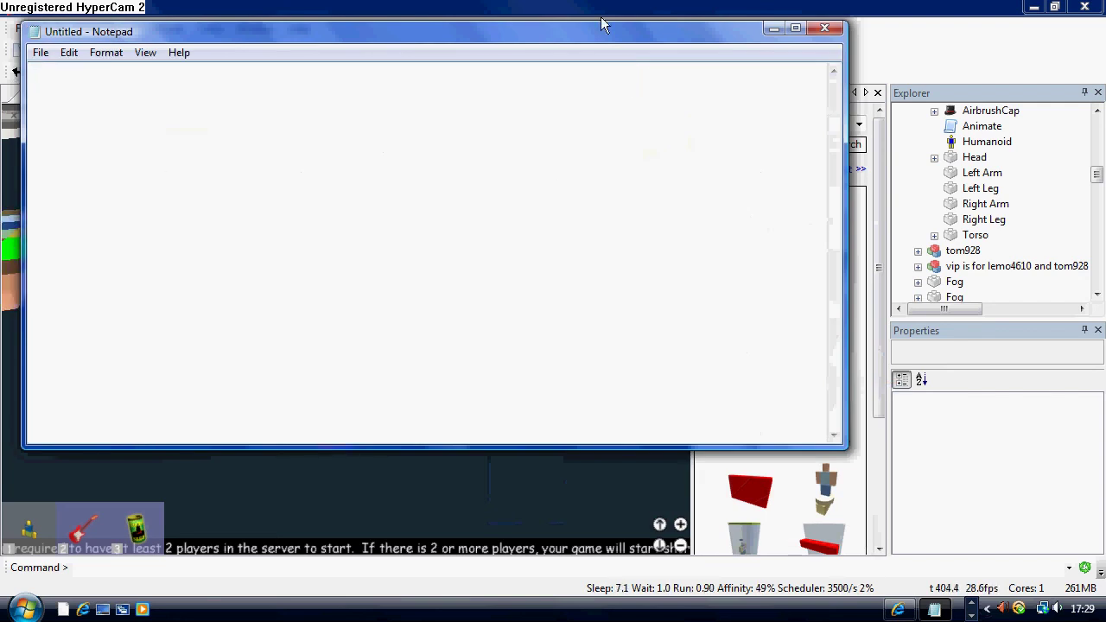
pyautogui.click(824, 28)
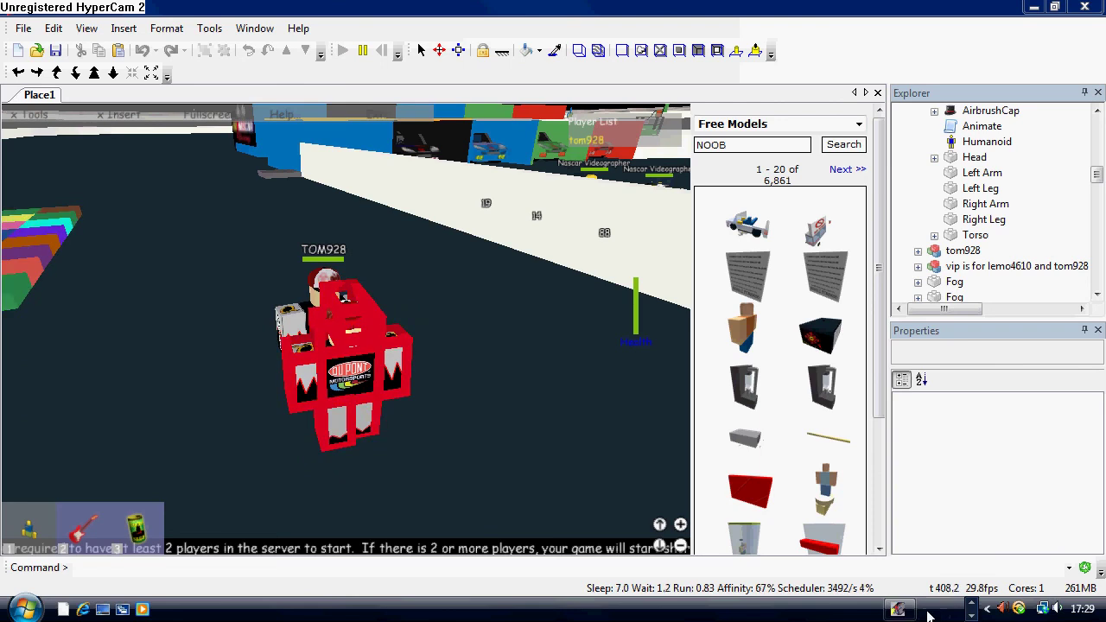
pyautogui.moveTo(900, 608)
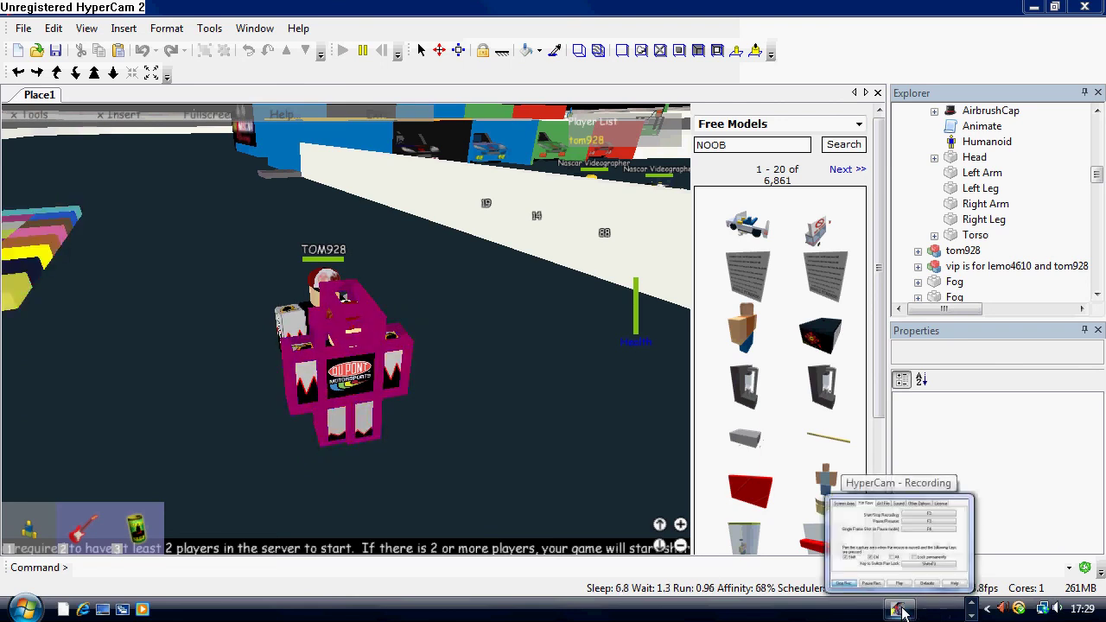